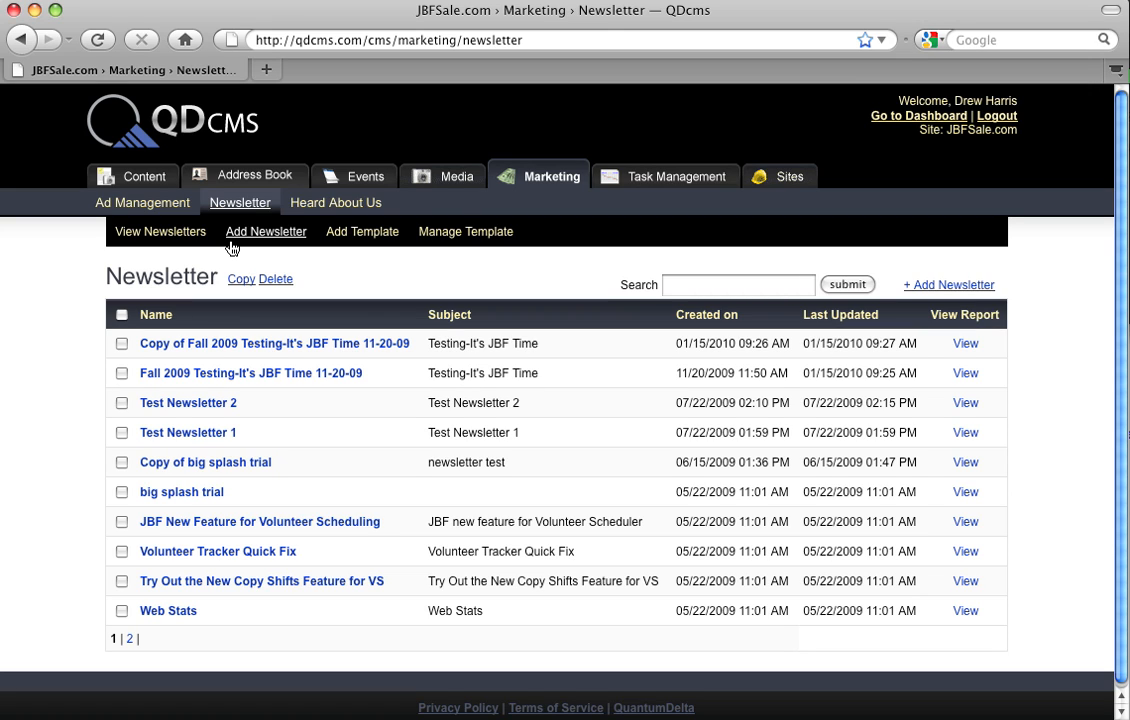
Step: Start a new newsletter and review its sender name and reply-to email address fields
click(231, 244)
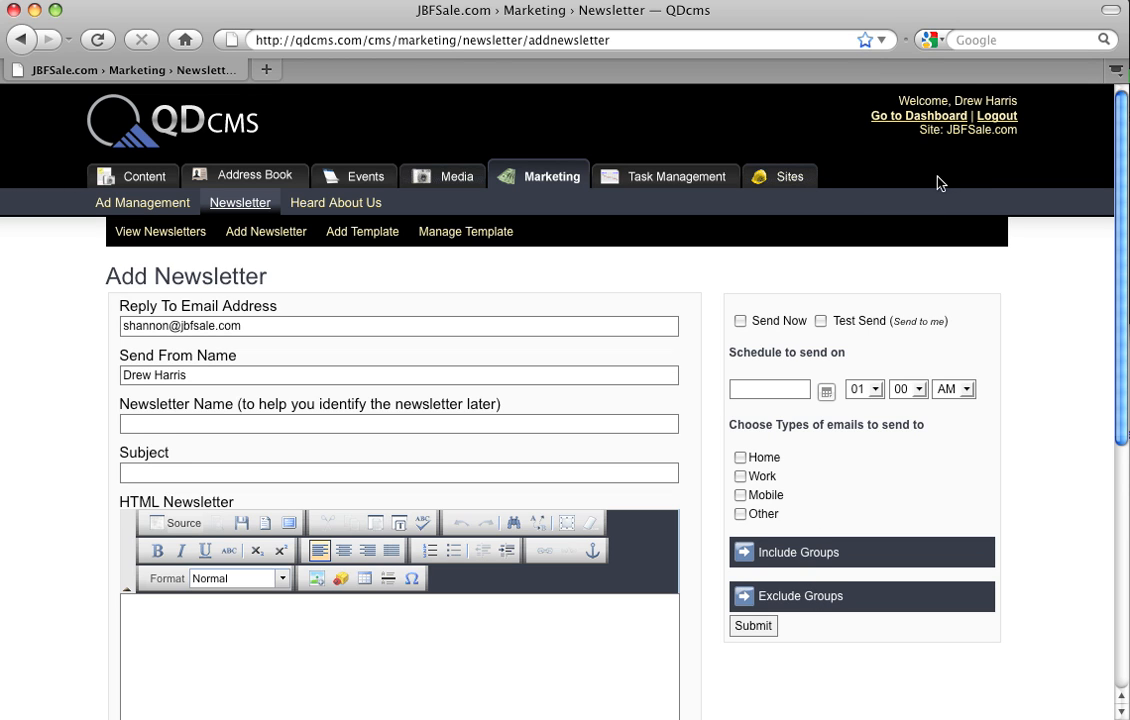
click(177, 380)
drag(123, 375, 190, 377)
click(190, 377)
click(271, 332)
drag(260, 328, 68, 328)
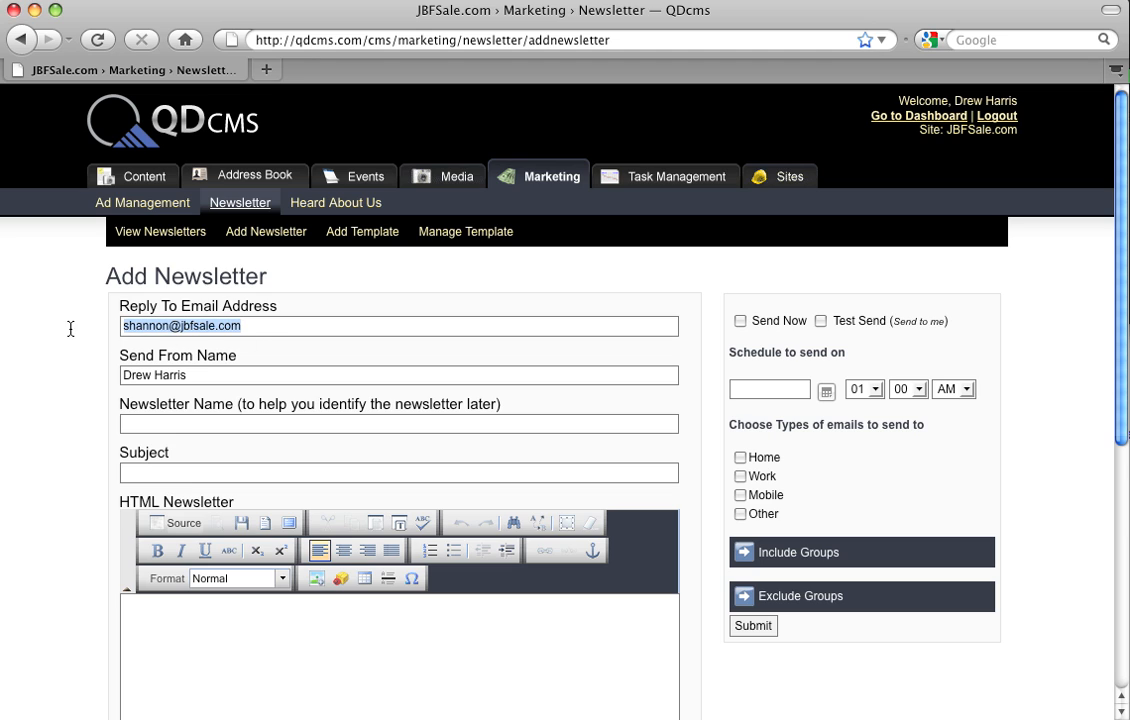
click(305, 332)
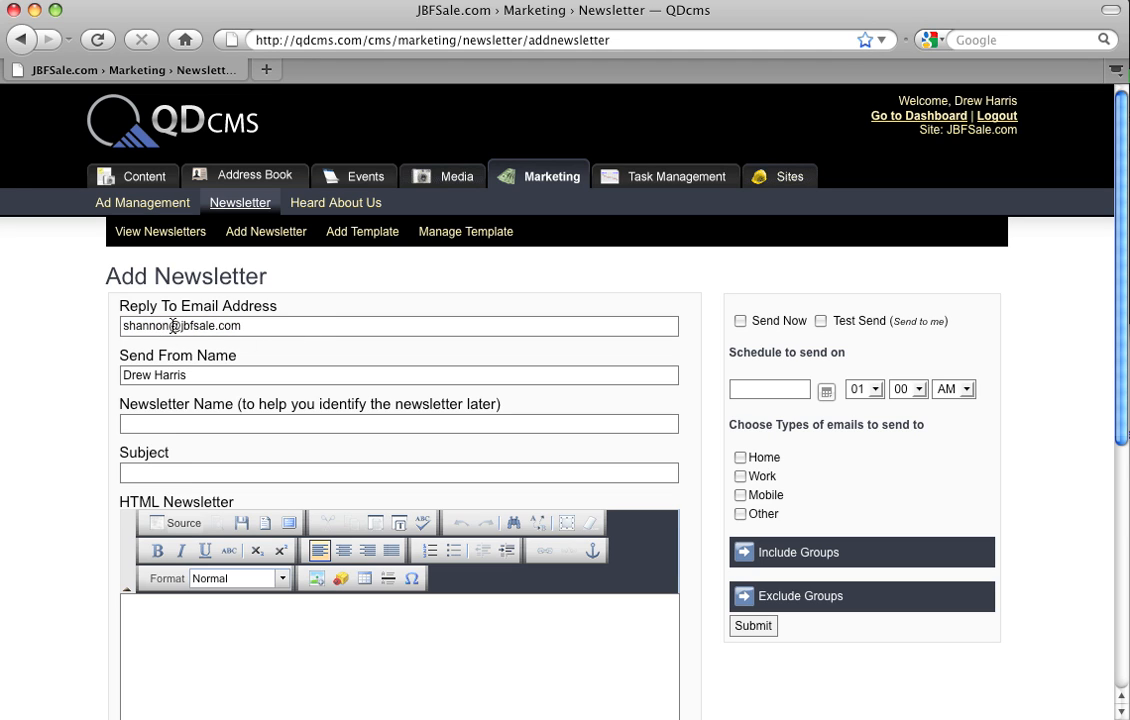
Step: Try alternative mailbox names in the reply-to email address, and undo the change
drag(171, 326, 105, 326)
text(suppo)
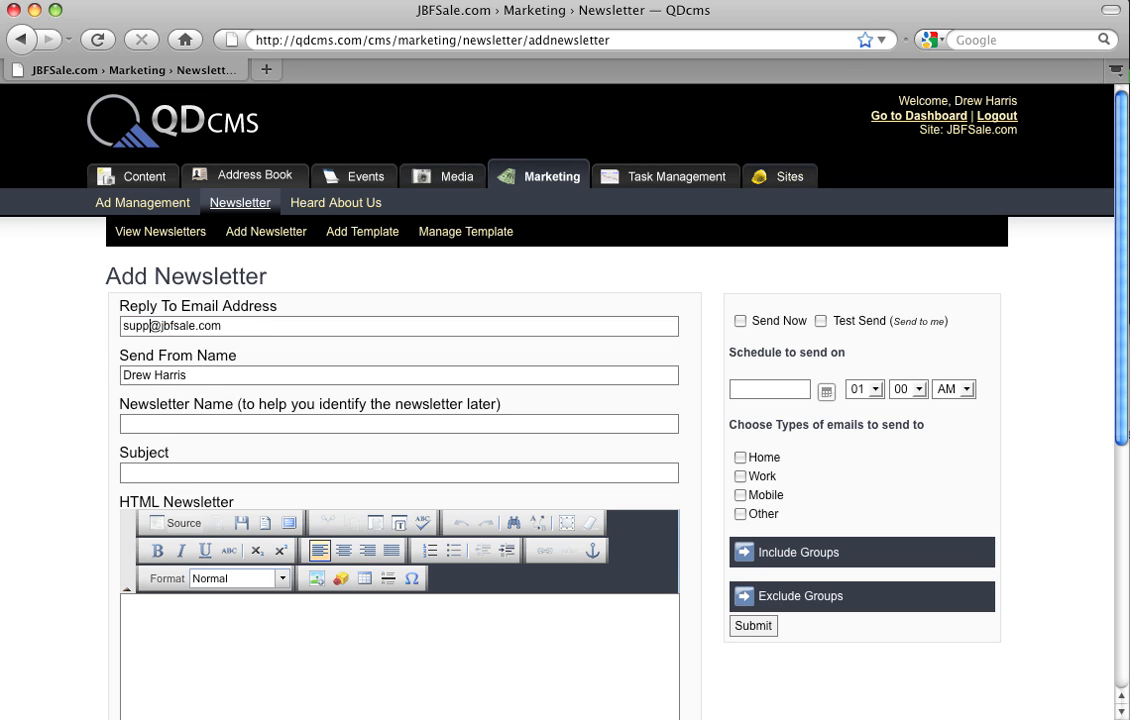
text(rt)
key(BackSpace)
key(BackSpace)
key(BackSpace)
key(BackSpace)
key(BackSpace)
key(BackSpace)
text(sa)
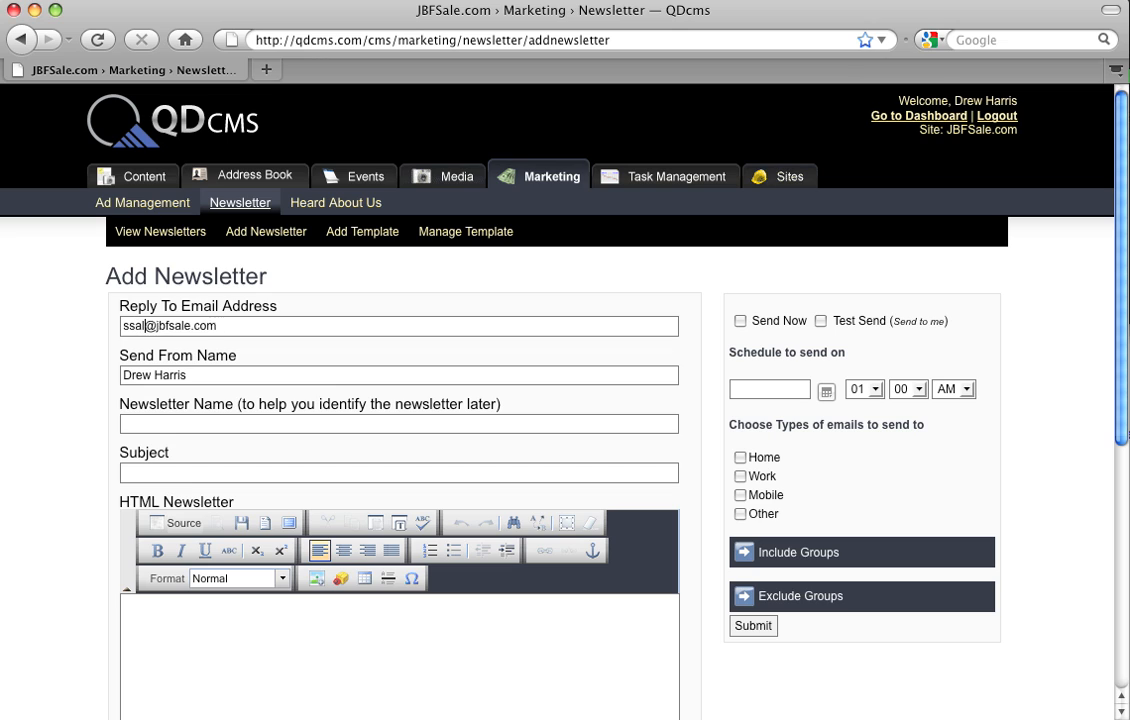
key(BackSpace)
key(BackSpace)
text(ales)
key(BackSpace)
key(BackSpace)
key(BackSpace)
key(BackSpace)
text(sale)
key(BackSpace)
key(BackSpace)
key(BackSpace)
key(BackSpace)
text(upport)
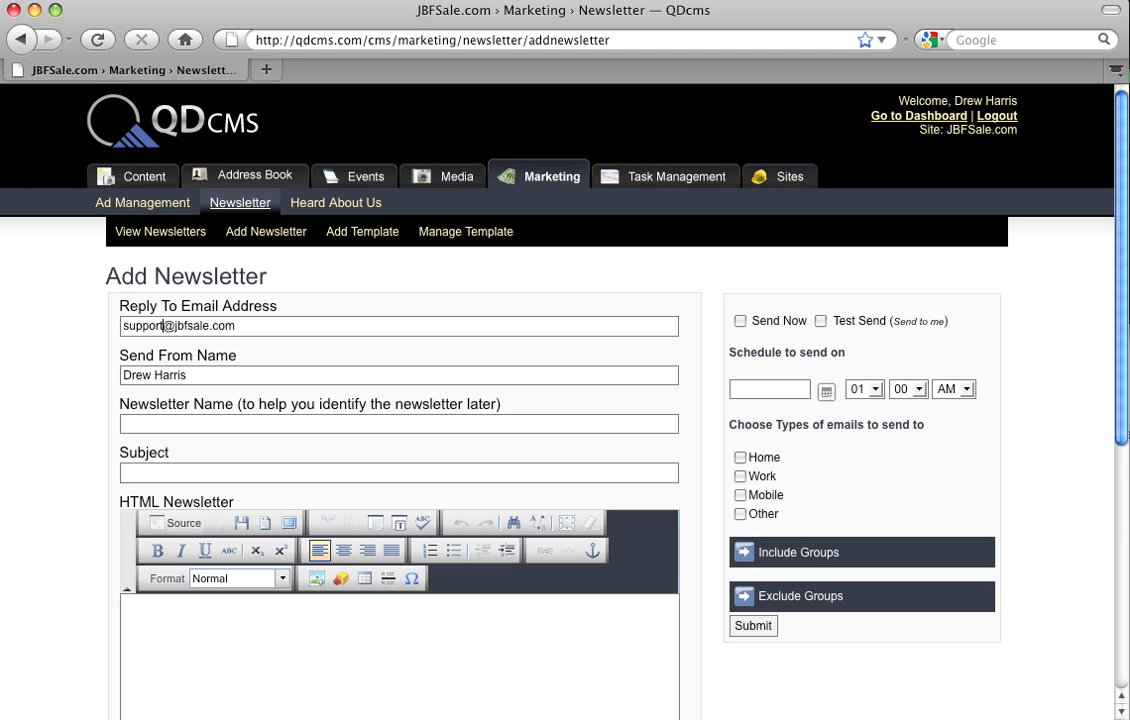
key(super+z)
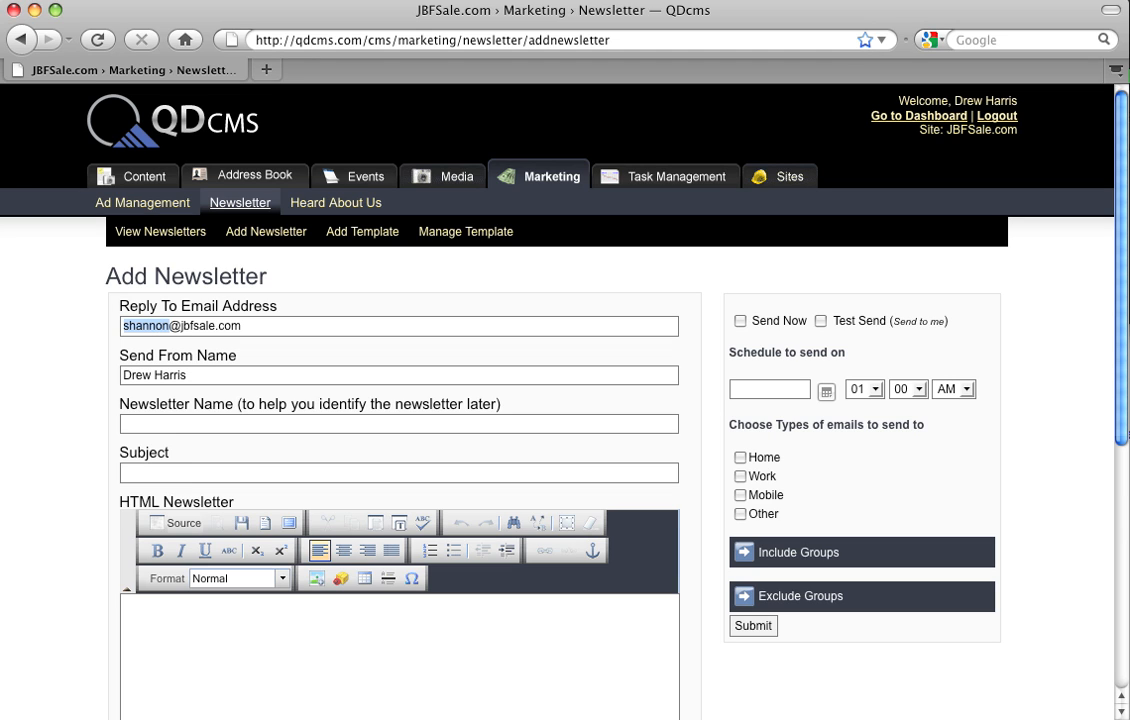
Step: Enter "what they see as the subject" as the newsletter's subject
click(130, 424)
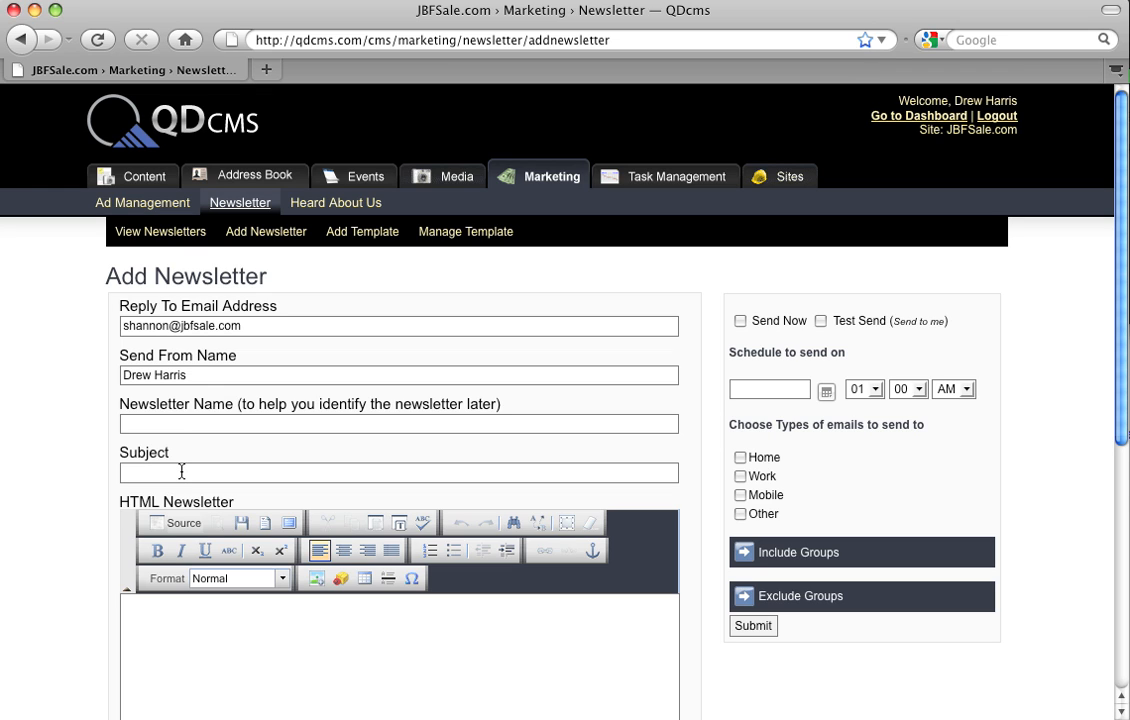
text(what they see as the subject)
Step: Browse the content templates available for the HTML newsletter, and close the list without choosing one
scroll(287, 594, down, 3)
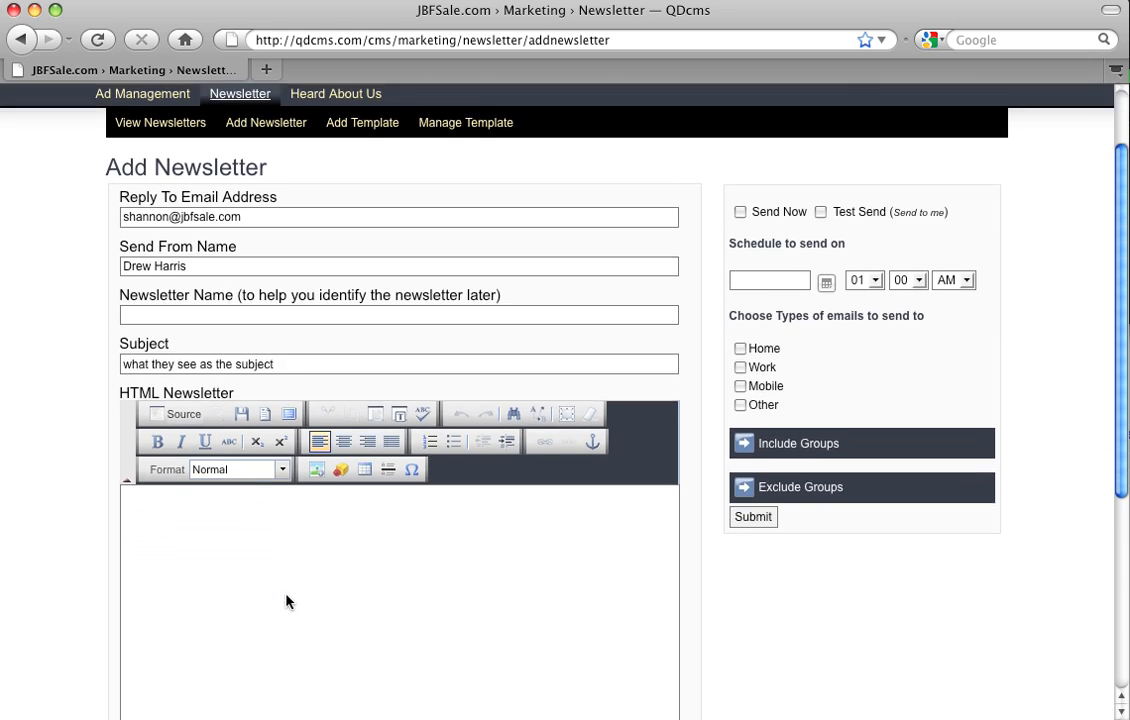
scroll(287, 598, down, 3)
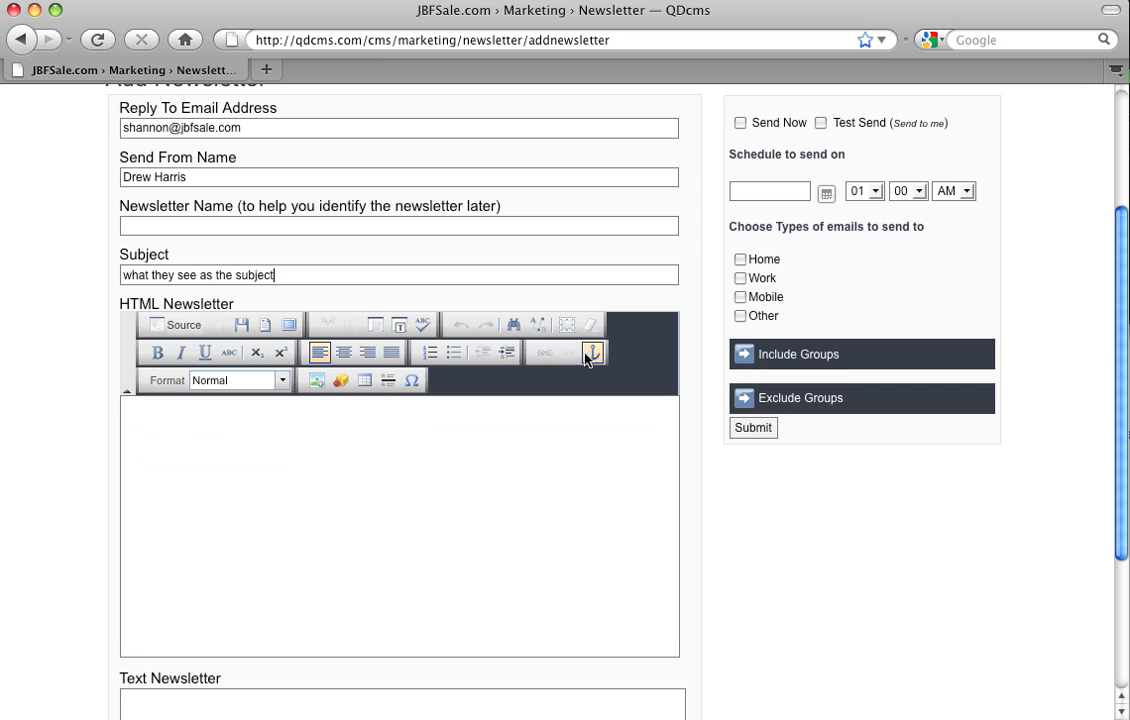
click(181, 441)
click(265, 328)
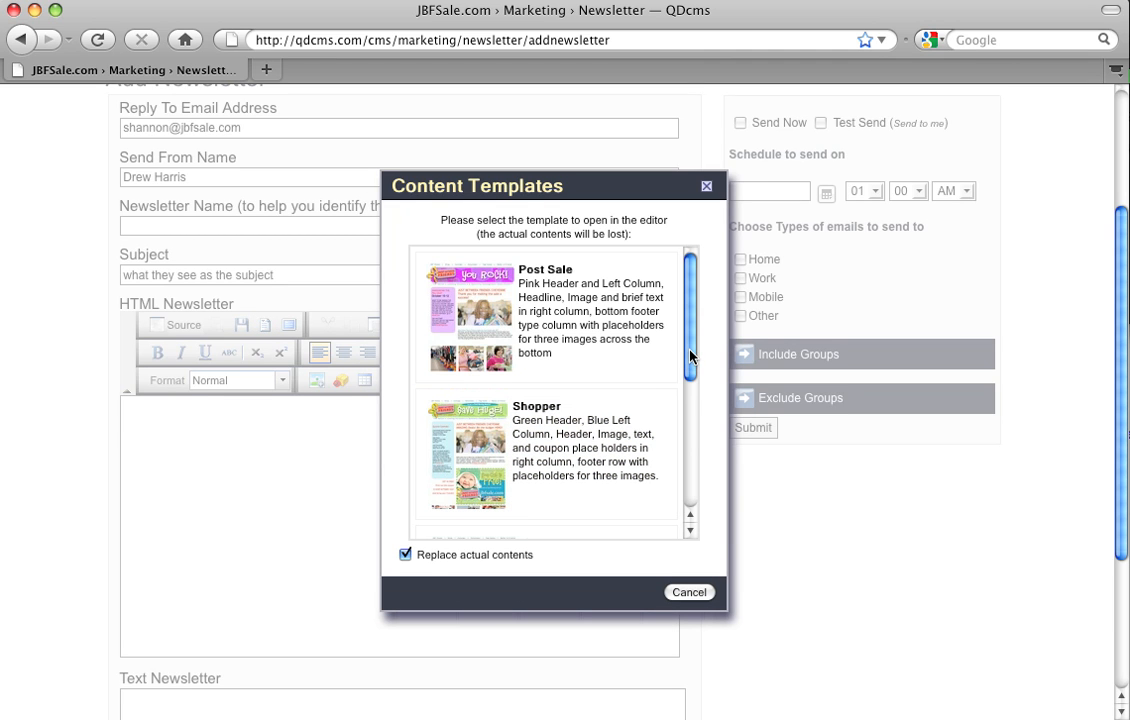
scroll(690, 357, down, 5)
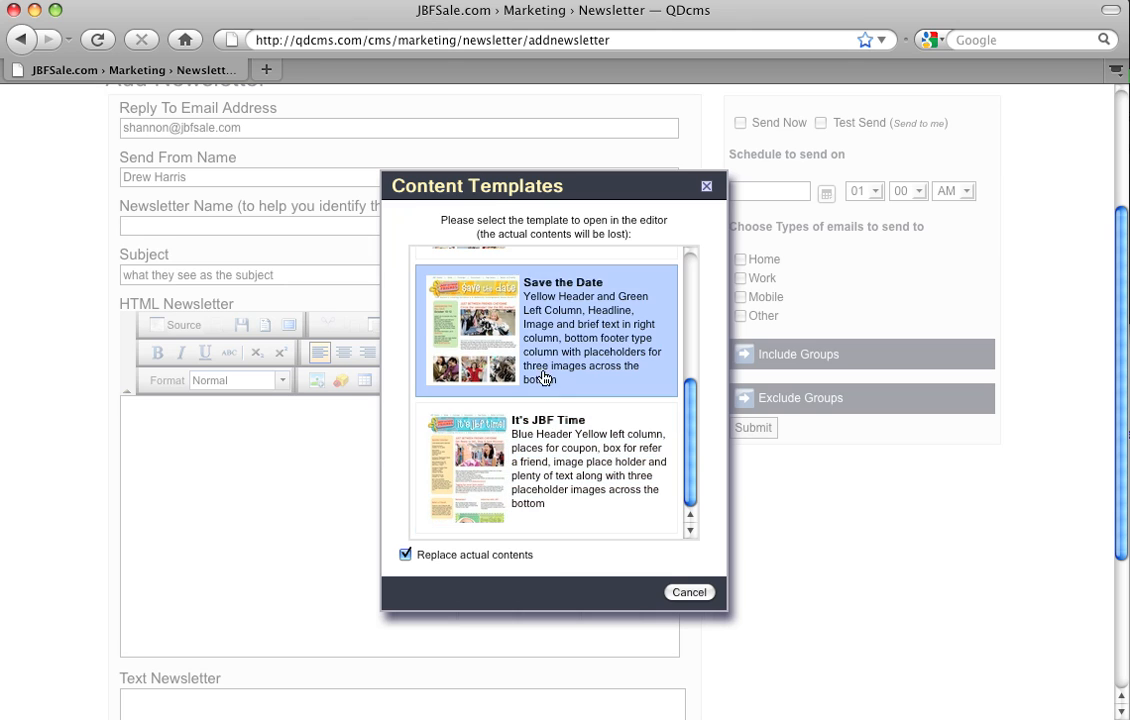
scroll(490, 258, up, 2)
scroll(555, 310, up, 3)
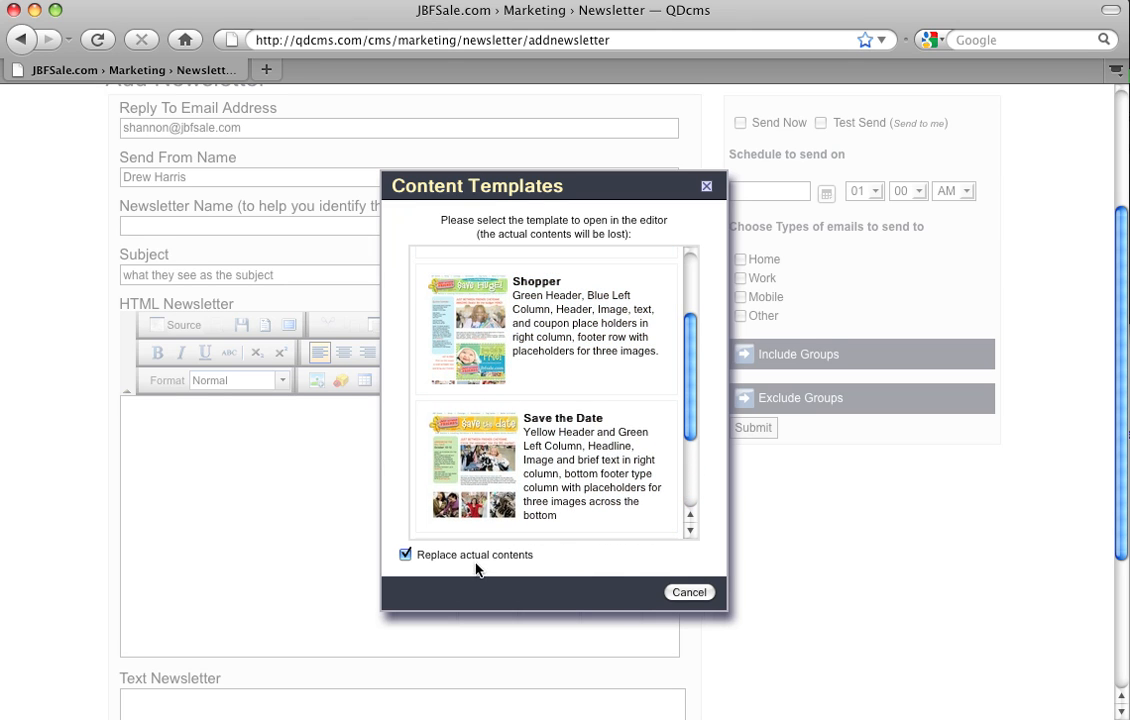
click(405, 556)
click(404, 556)
click(689, 593)
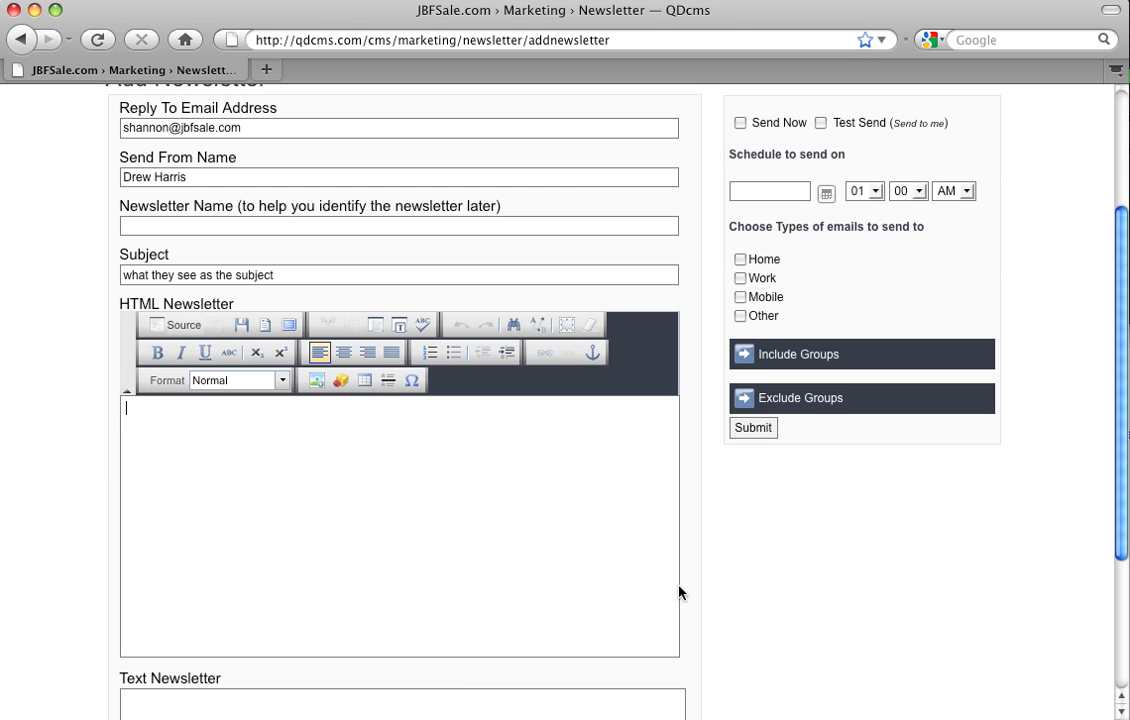
Step: Load the Shopper template into the HTML newsletter and place the cursor in the Text Newsletter field
click(267, 326)
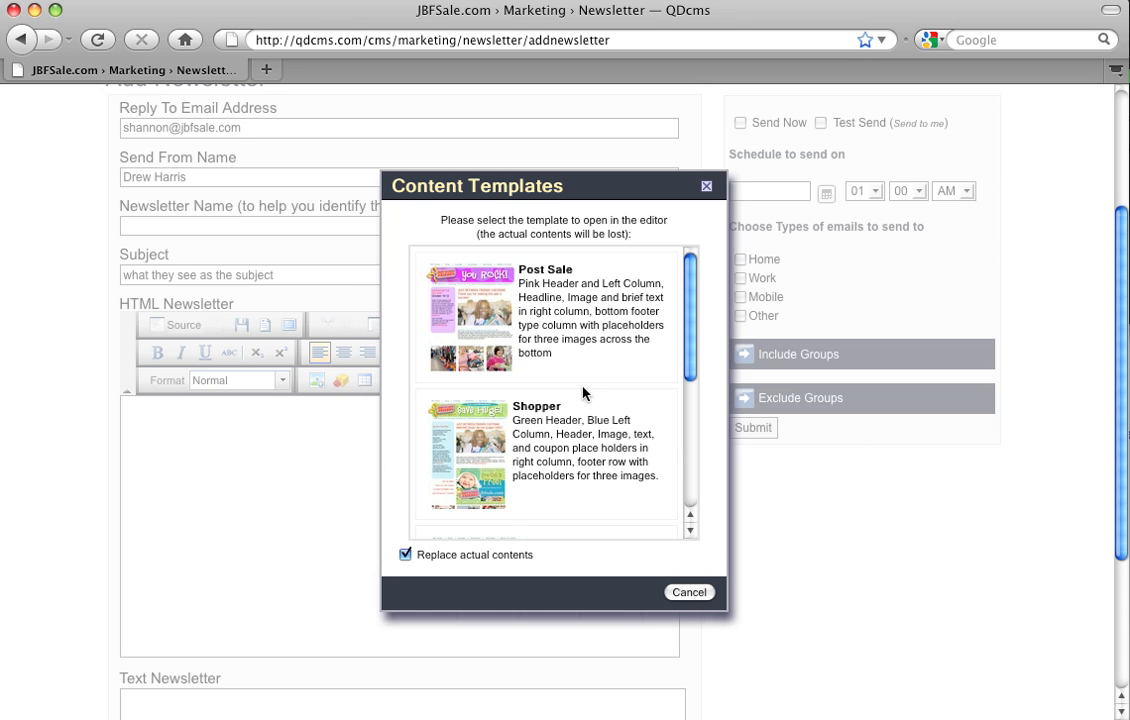
click(522, 440)
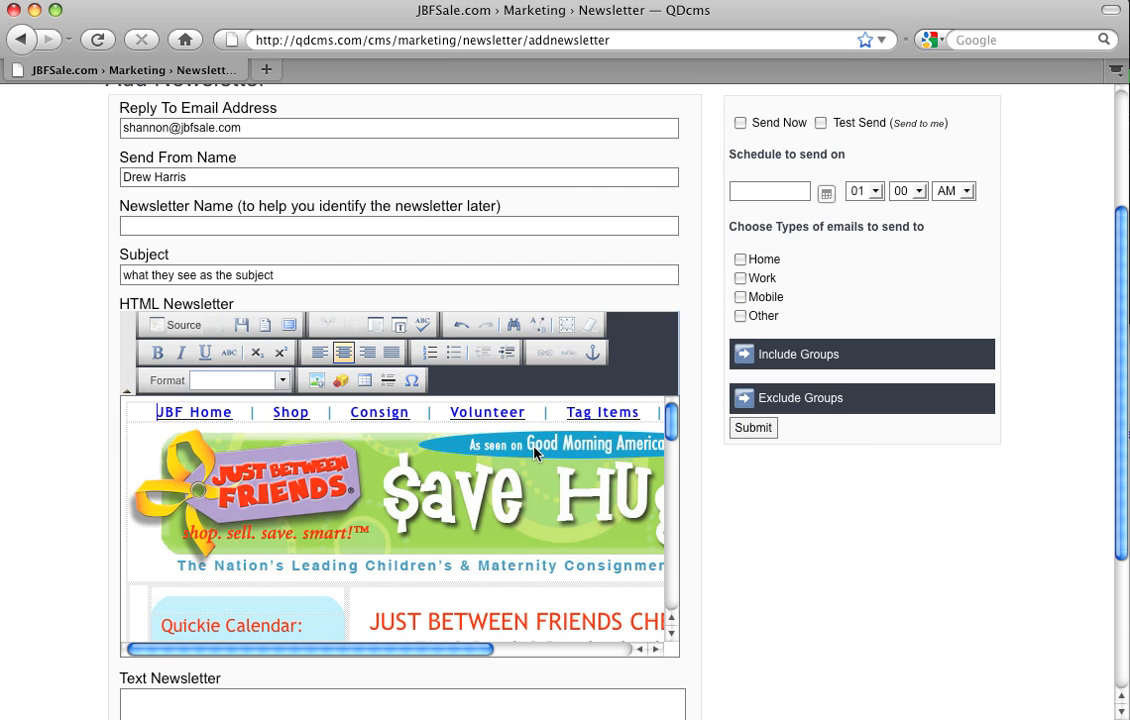
click(368, 696)
scroll(494, 596, down, 1)
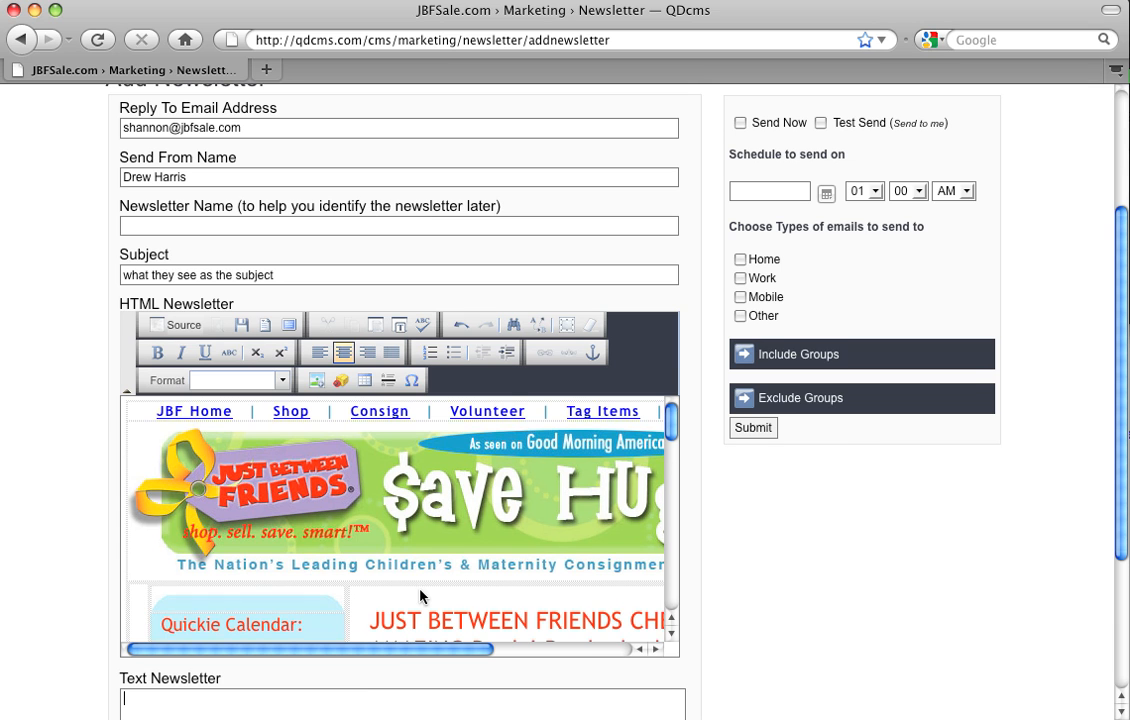
drag(1122, 429, 1127, 546)
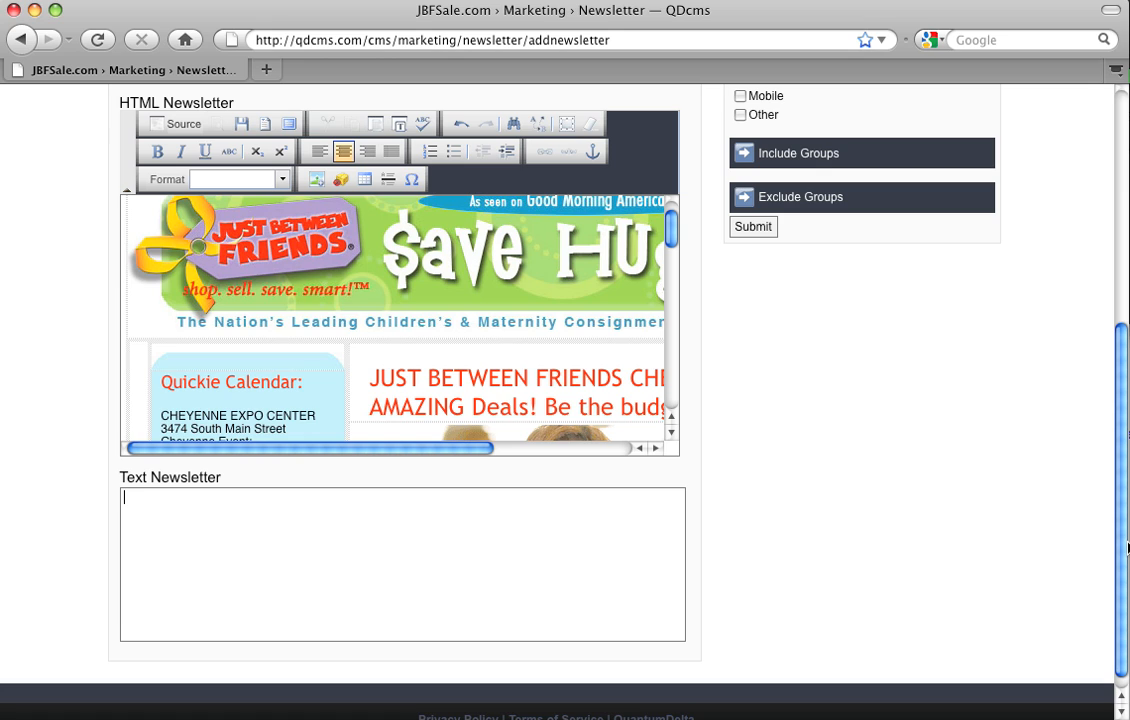
click(257, 523)
Step: Try out the Send Now and Test Send options, leaving Test Send enabled
drag(1122, 456, 1084, 224)
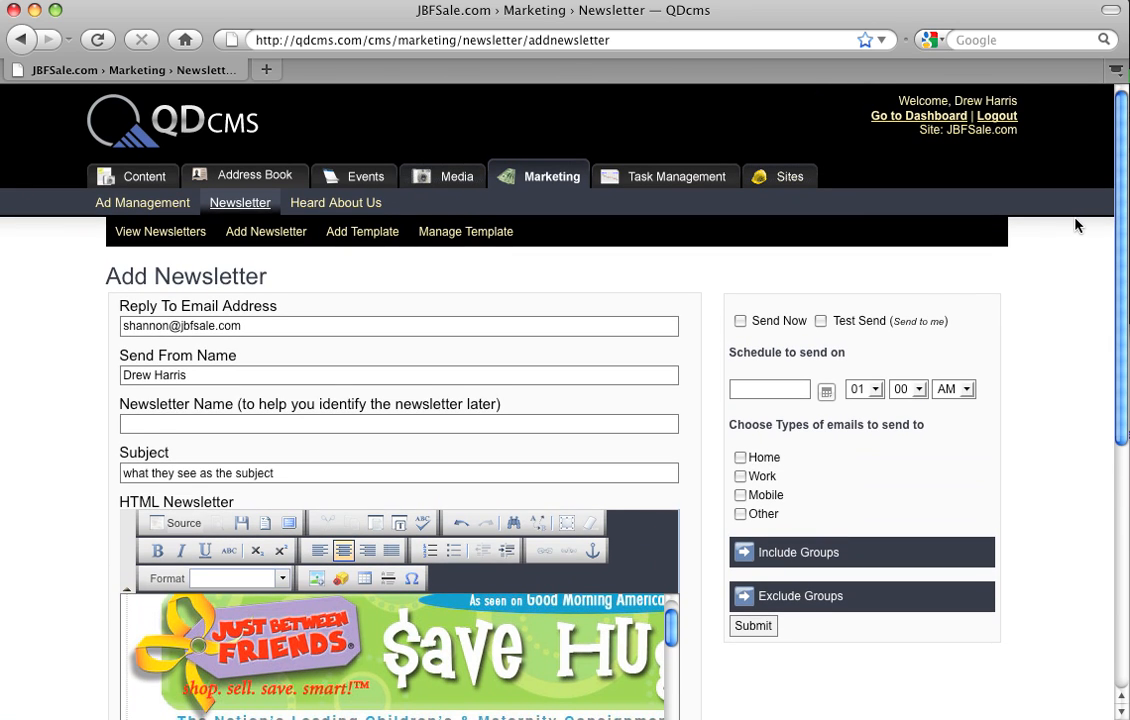
click(739, 321)
click(820, 321)
click(740, 321)
click(821, 321)
Step: View the HTML newsletter in the maximized editor and return to the form
click(288, 523)
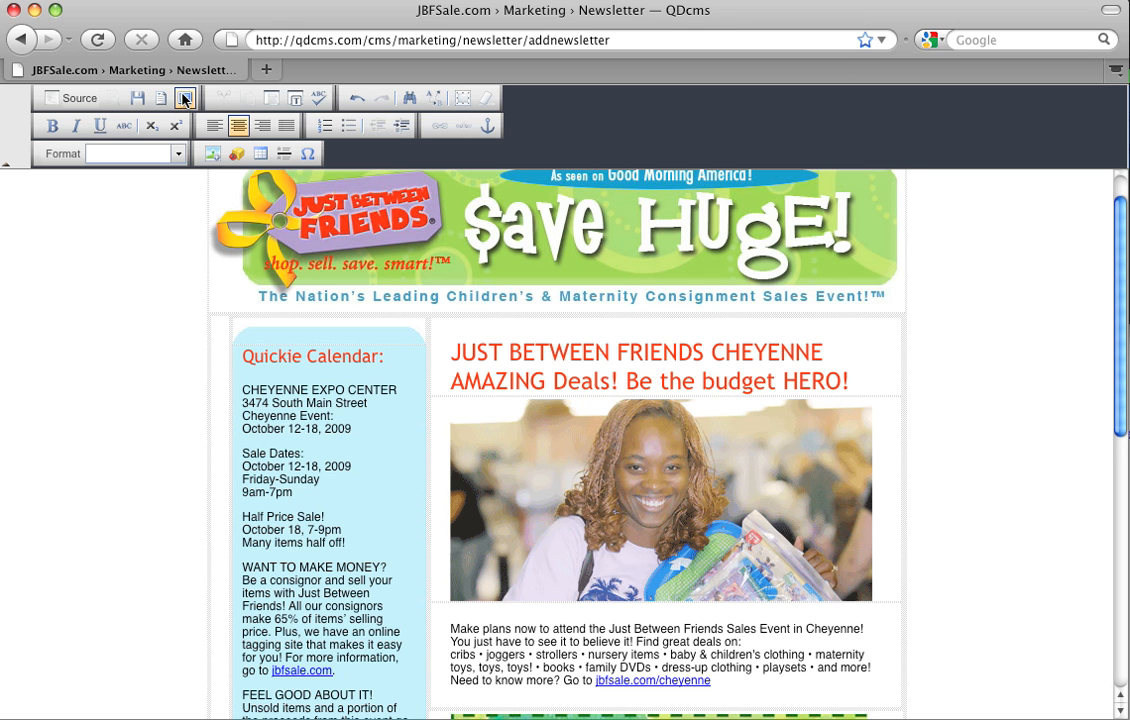
click(184, 98)
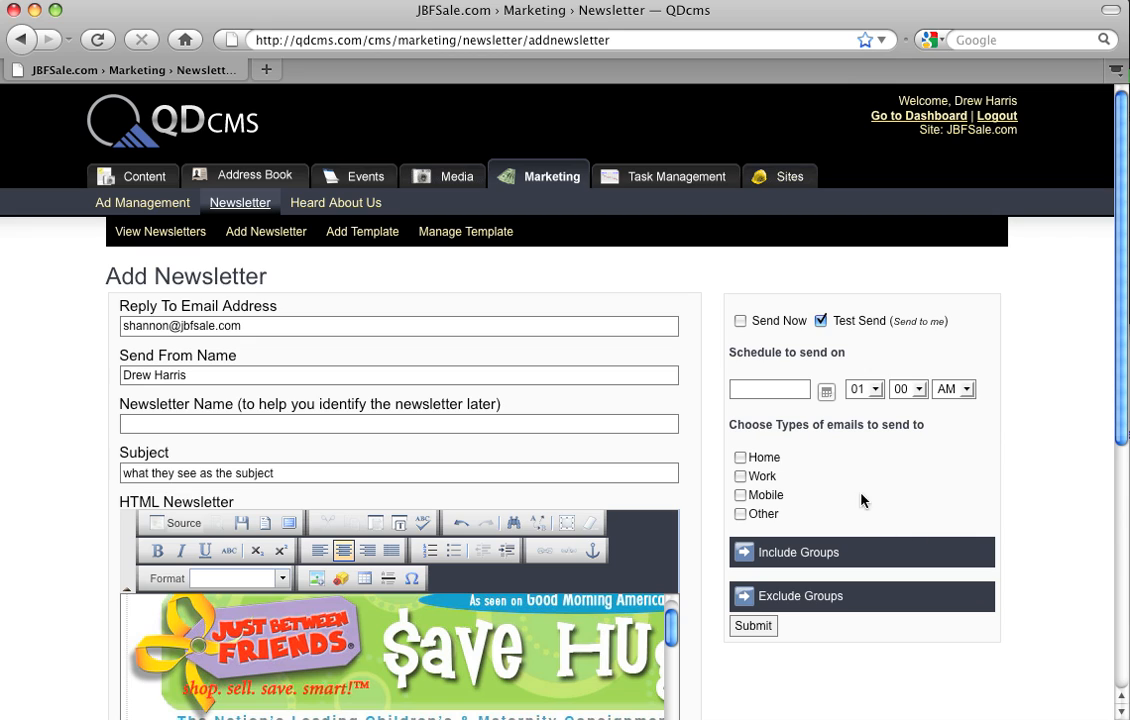
Step: Turn off Test Send and toggle Send Now, leaving both sending options cleared
click(821, 321)
click(740, 321)
click(740, 321)
click(740, 321)
Step: Schedule the newsletter to be sent on 02/05/2010
click(825, 391)
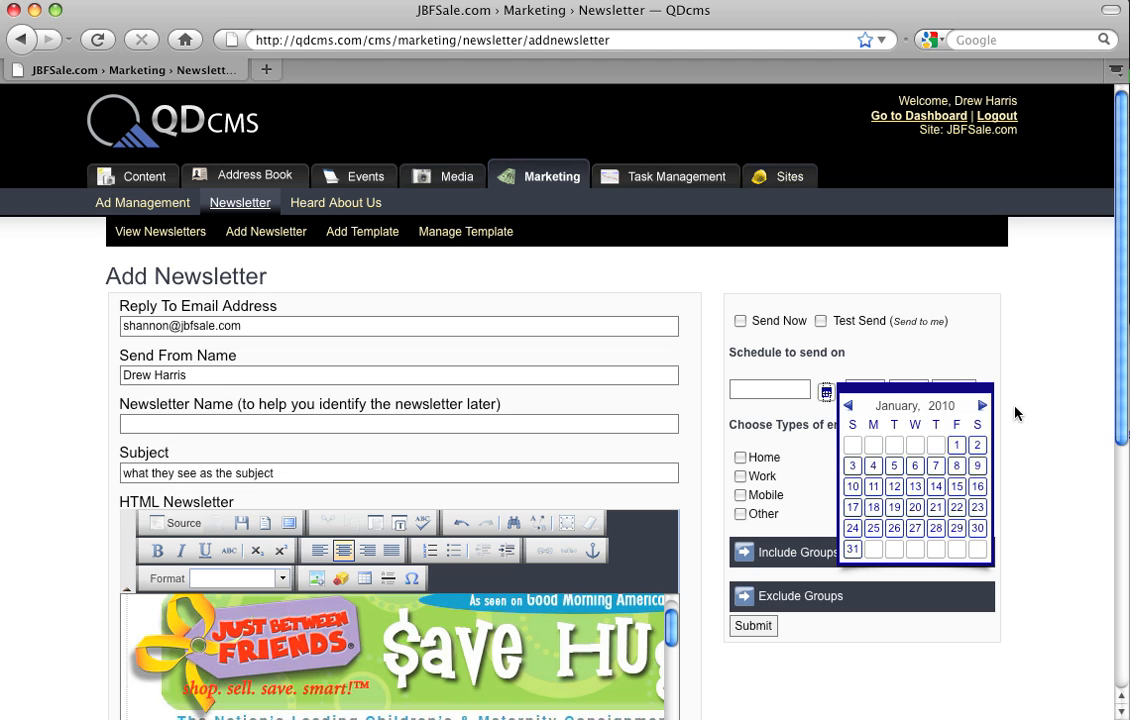
click(982, 405)
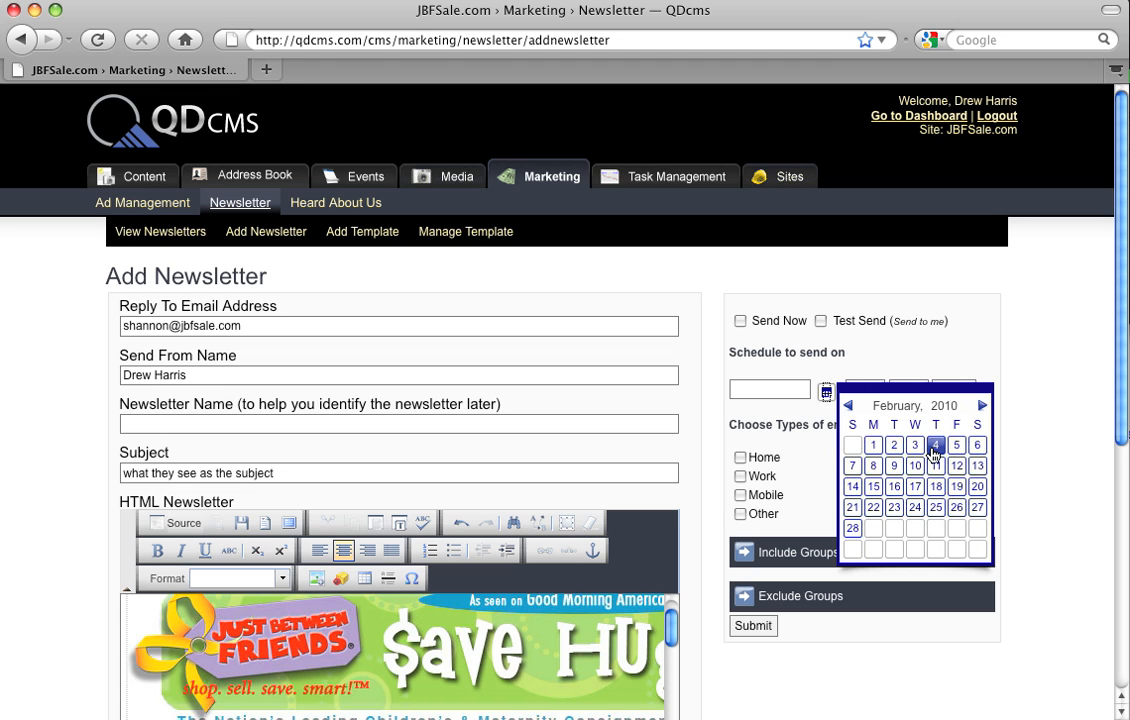
click(956, 446)
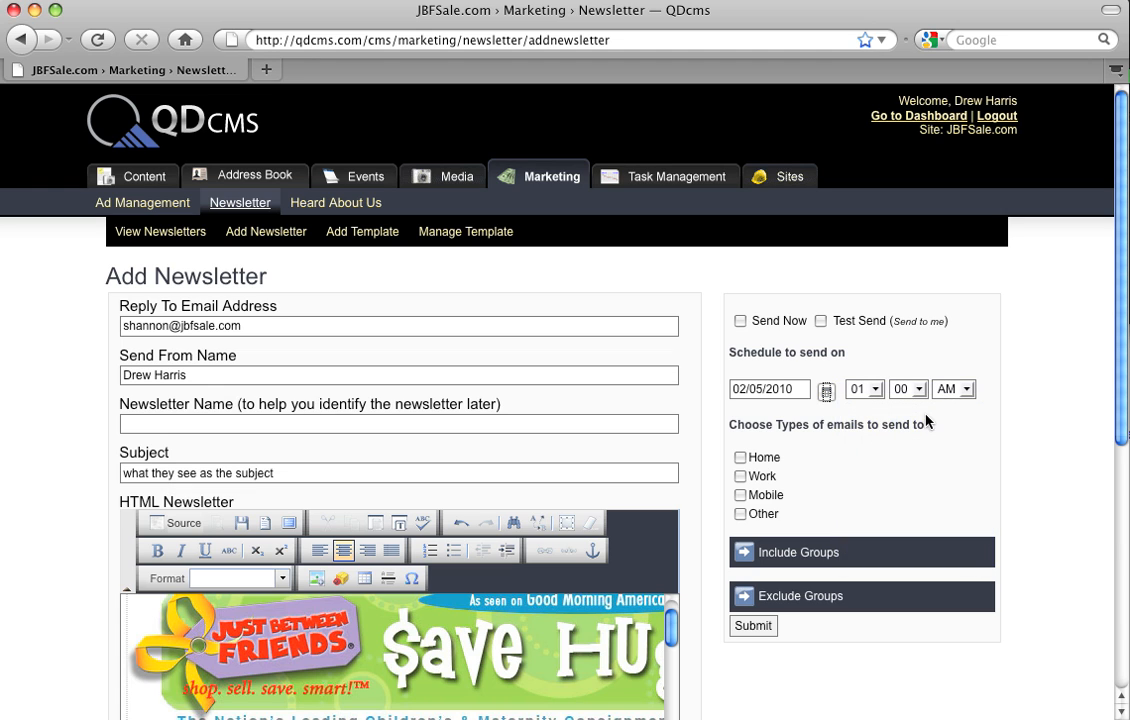
Step: Try selecting the Home, Work, Mobile and Other email types, and clear all four again
click(740, 459)
click(740, 477)
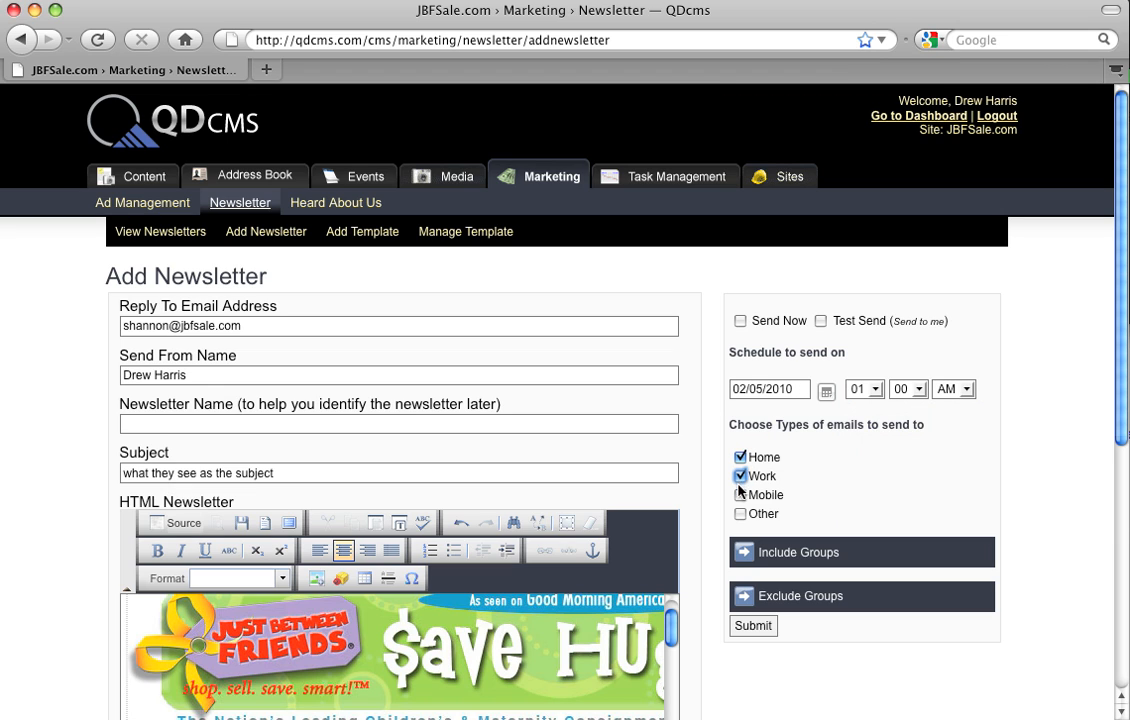
click(741, 496)
click(740, 515)
click(740, 514)
click(740, 495)
click(740, 477)
click(740, 458)
Step: Expand the included groups list and select Barterer, First Time Parent and Consignor
click(744, 553)
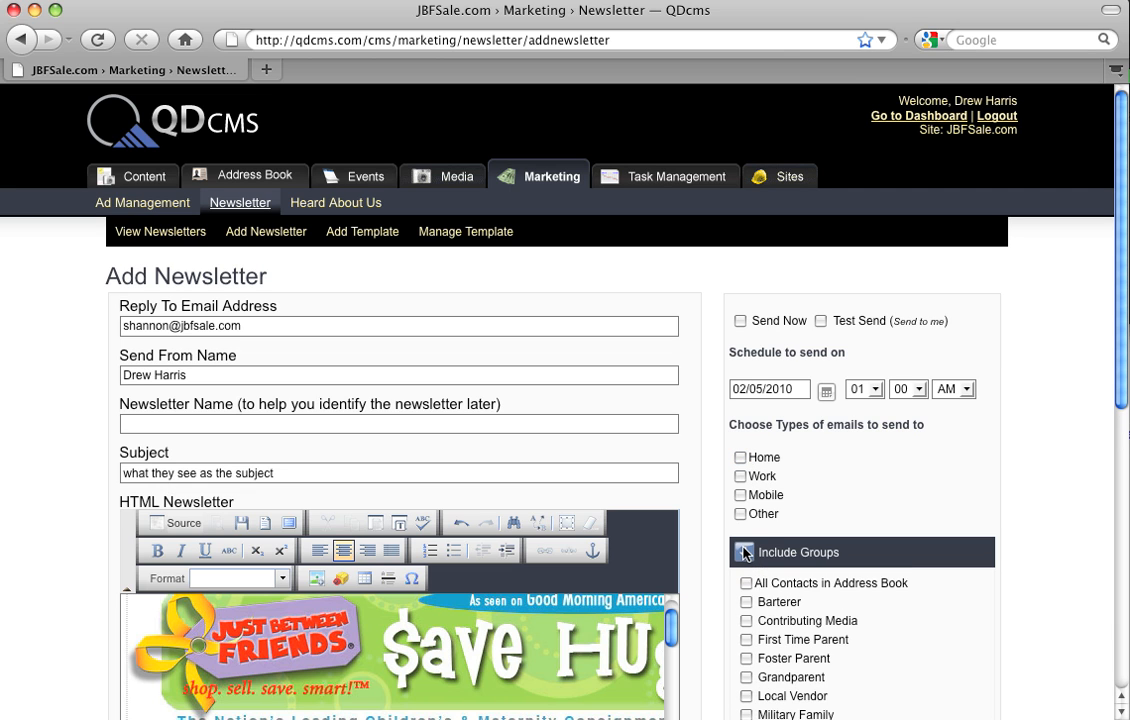
click(744, 553)
click(802, 551)
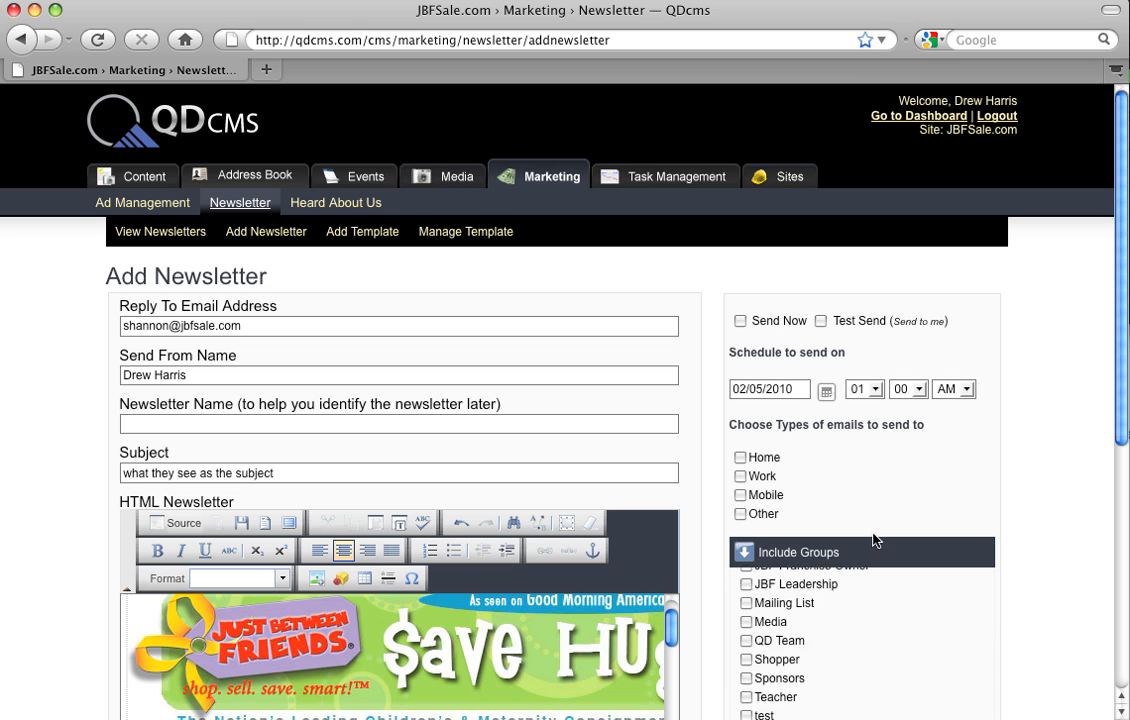
drag(1121, 405, 1122, 586)
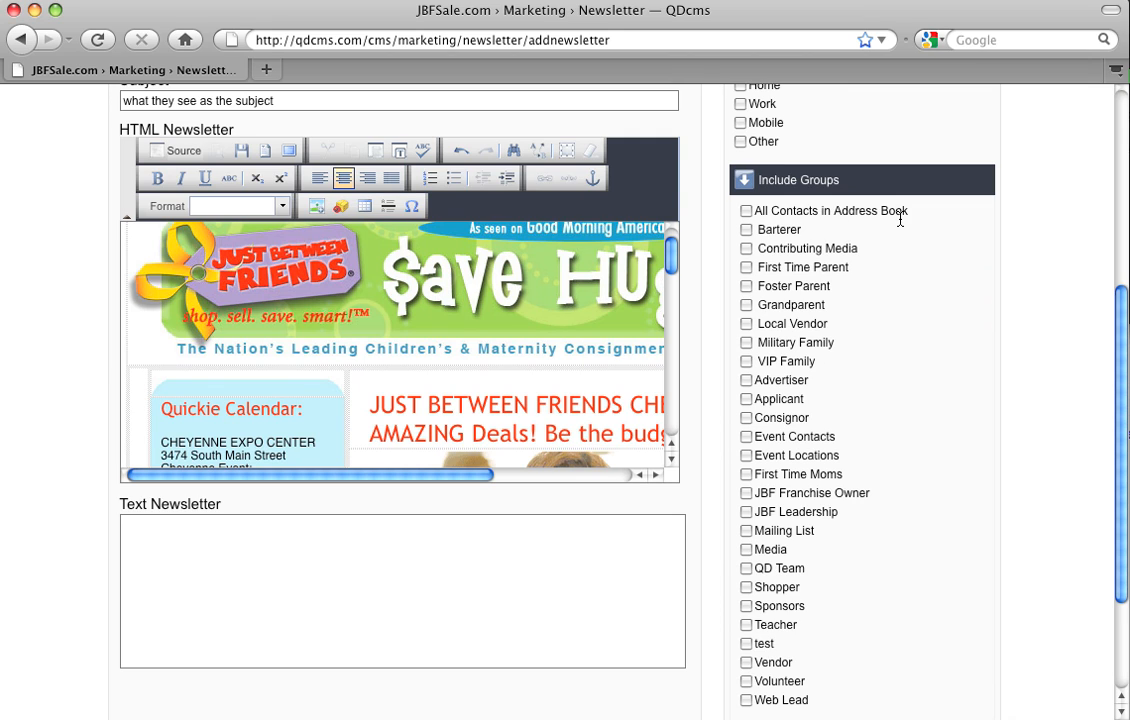
click(746, 212)
click(746, 230)
click(746, 268)
click(746, 419)
scroll(805, 525, down, 2)
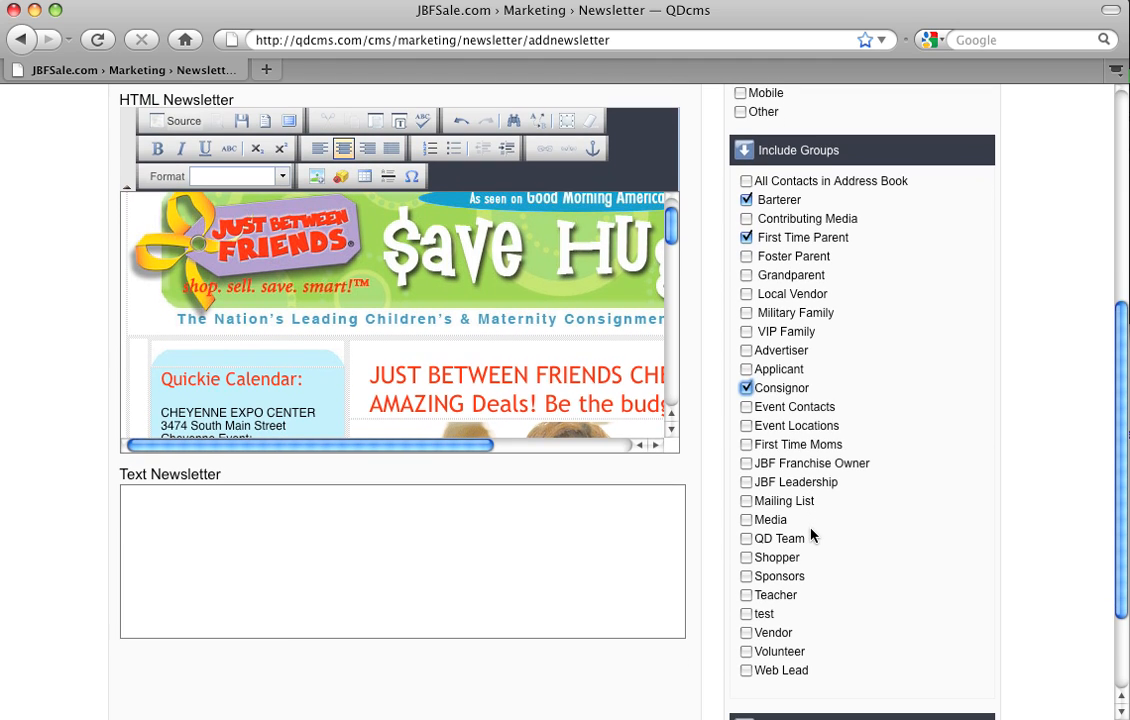
Step: Remove Barterer and First Time Parent from the included groups, keep Consignor, and add First Time Moms
click(745, 200)
click(746, 237)
click(745, 390)
click(747, 390)
click(747, 444)
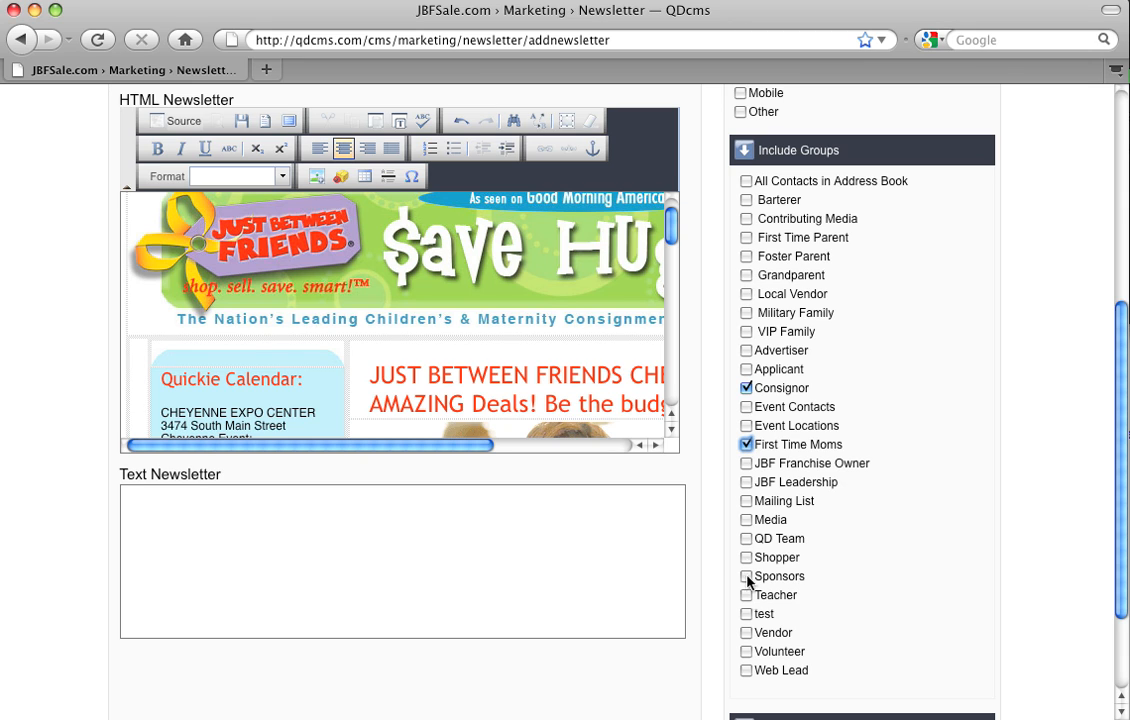
click(747, 671)
click(747, 671)
click(744, 150)
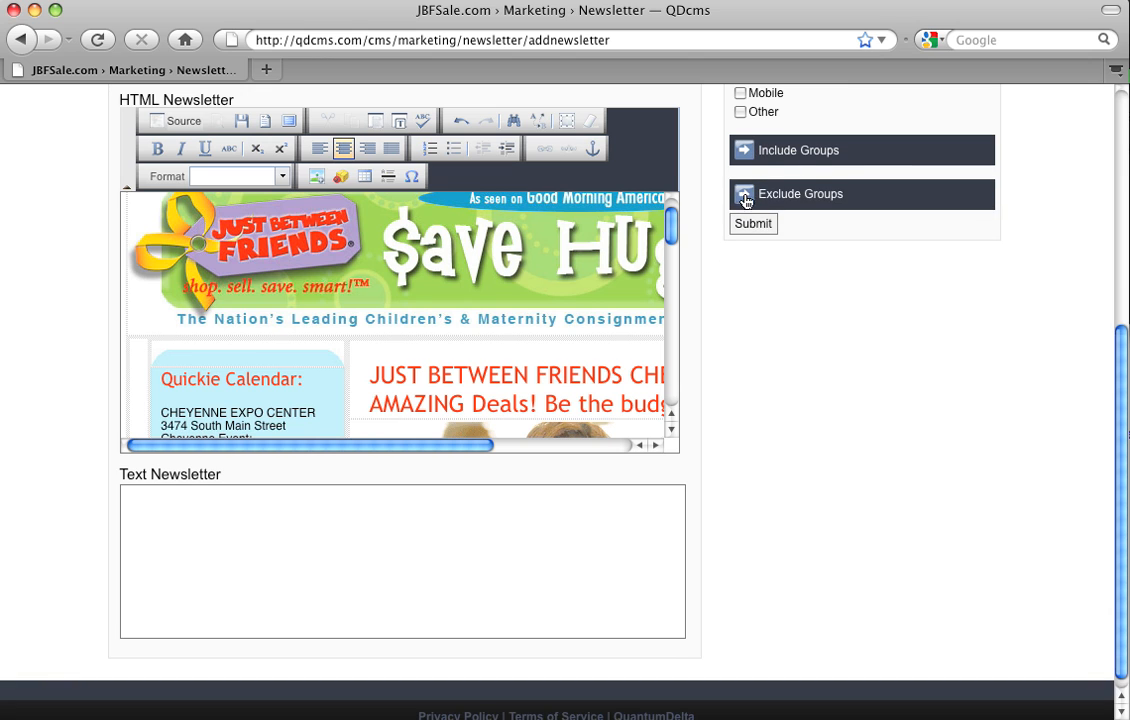
Step: Try excluding the Consignor group from the recipients, clear it again, and collapse the excluded groups list
click(745, 200)
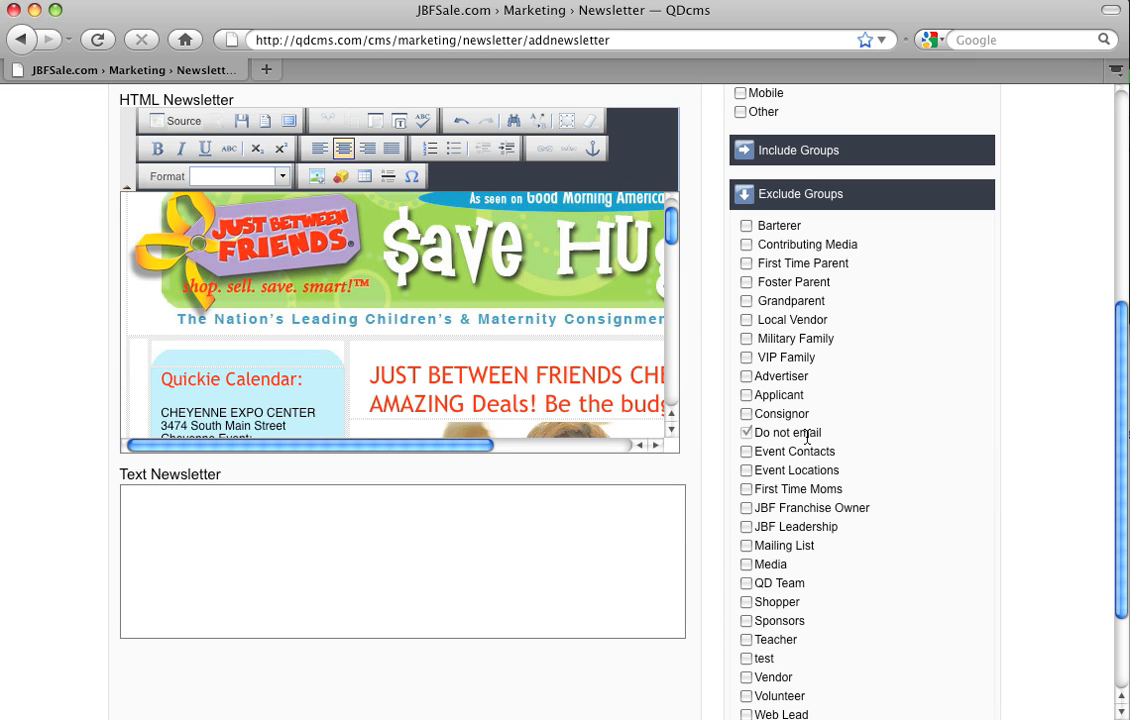
click(746, 413)
click(746, 414)
click(742, 194)
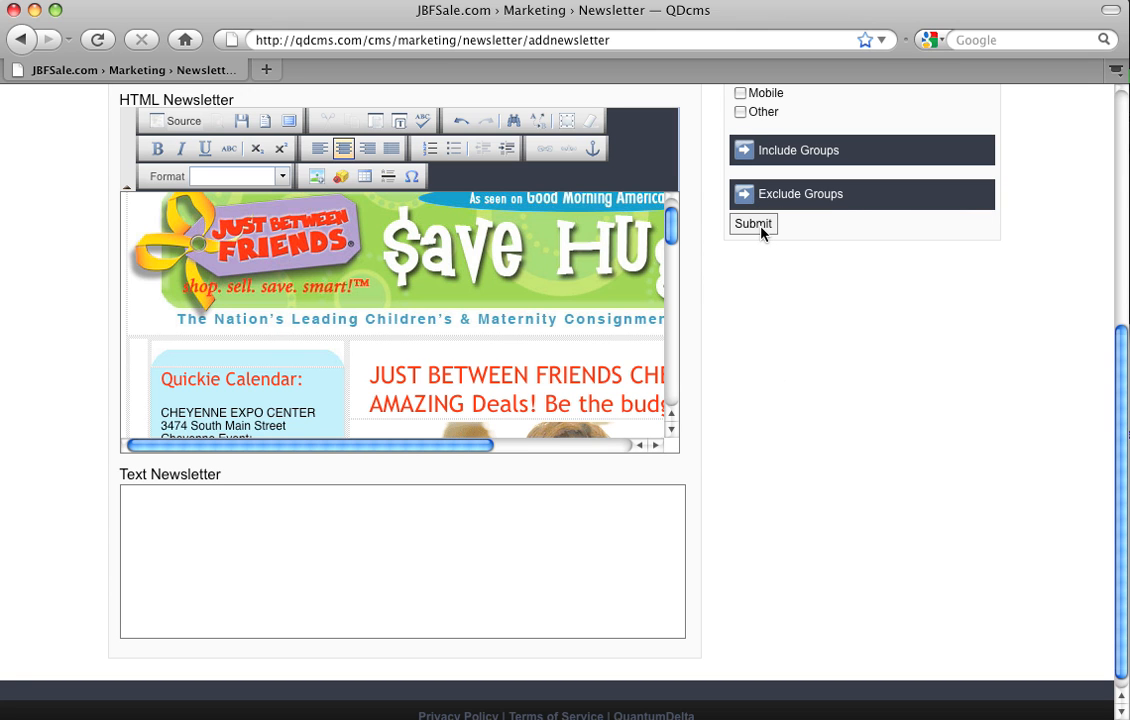
drag(1124, 421, 1108, 270)
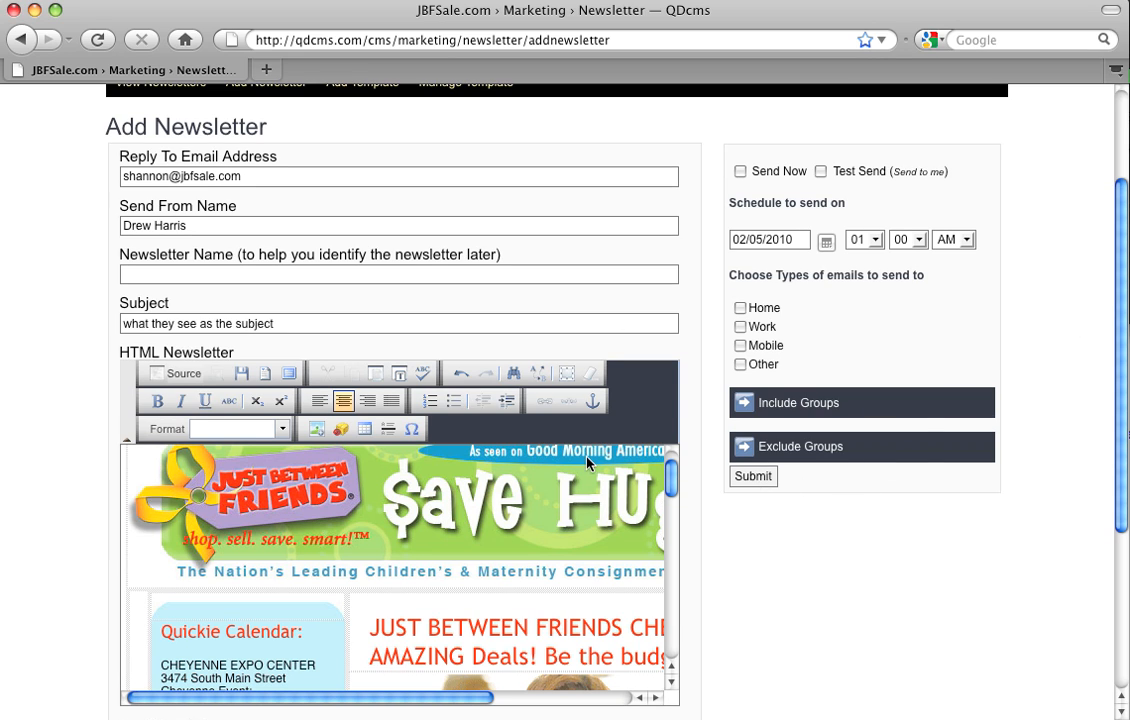
drag(1126, 413, 1122, 328)
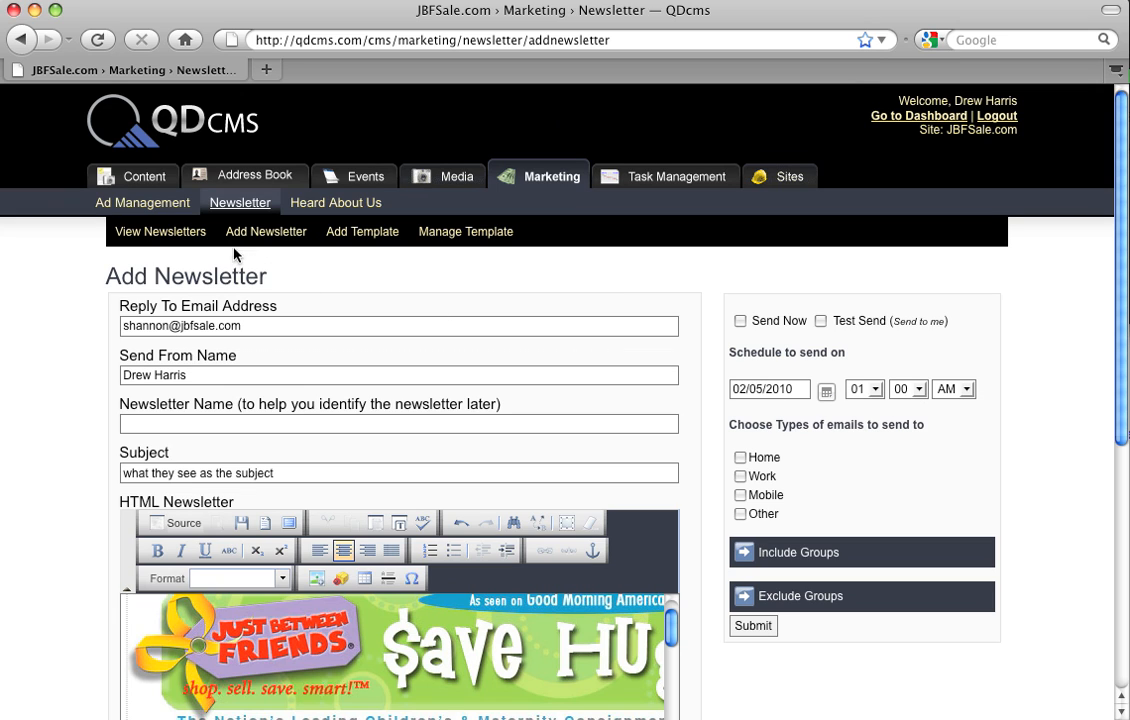
Step: View the newsletter list, browse its second page, and return to the first page
click(179, 240)
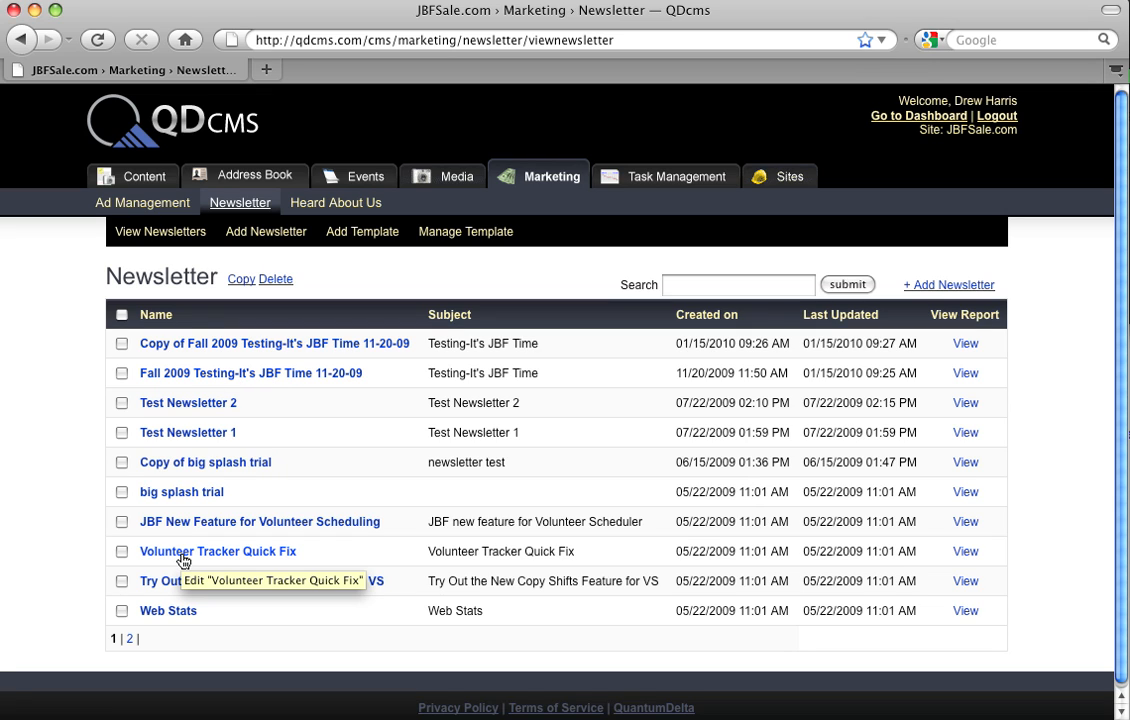
click(130, 639)
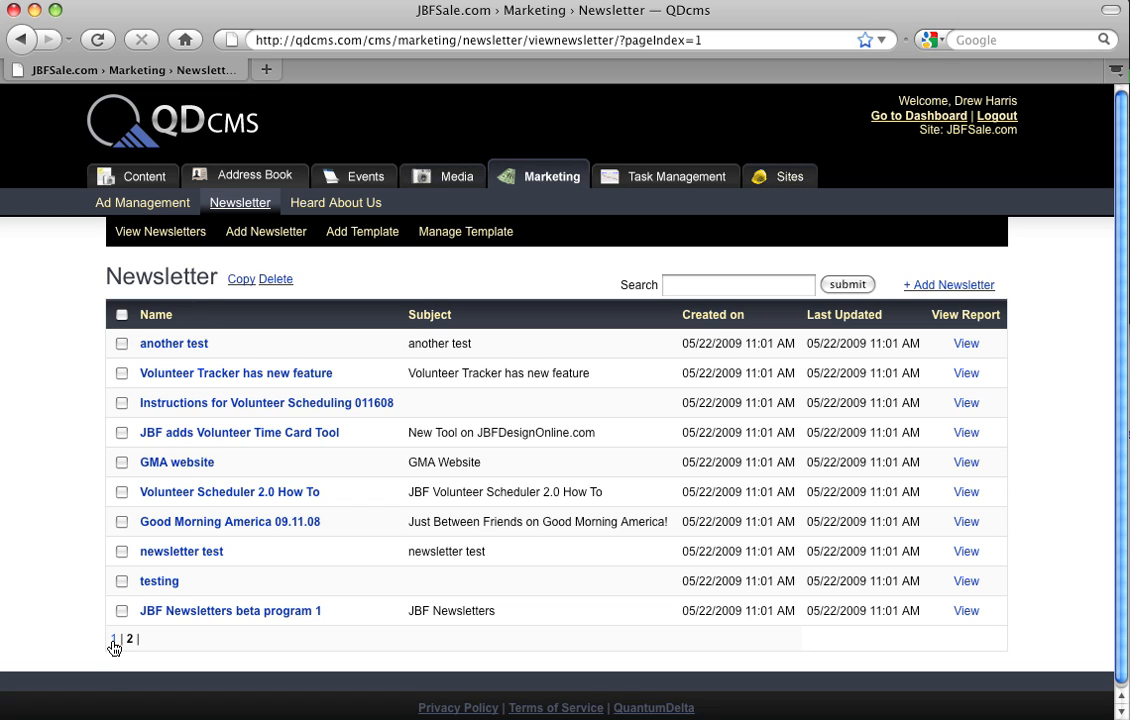
click(114, 640)
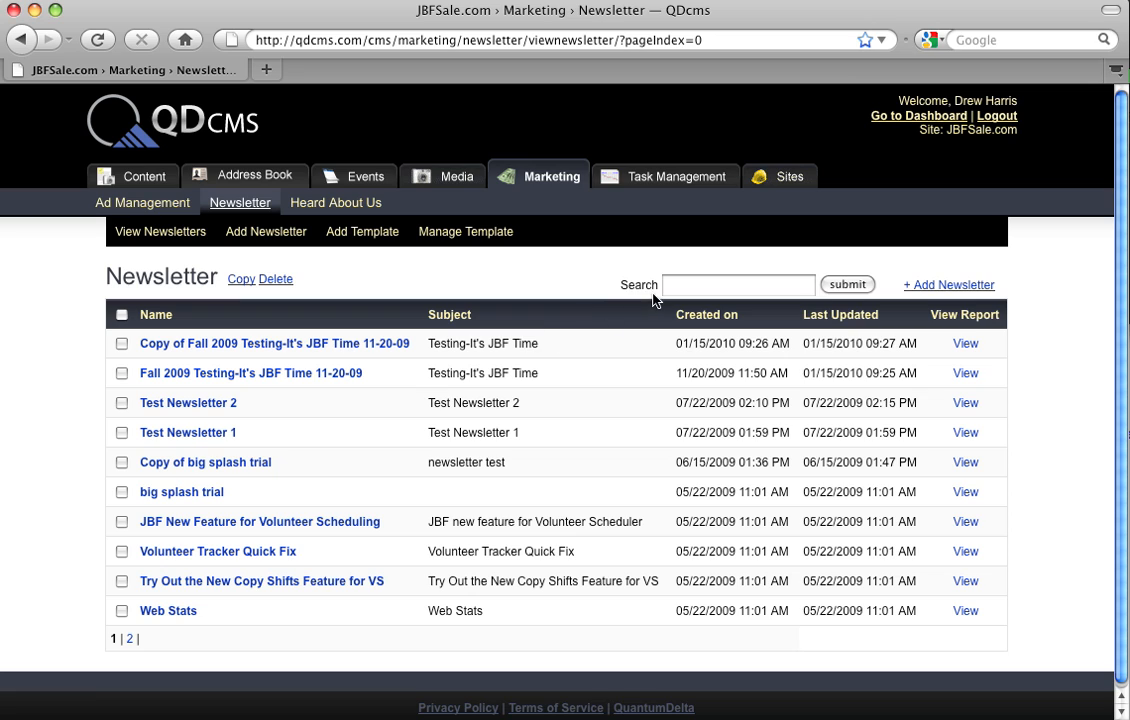
Step: Make a copy of Test Newsletter 2 in the newsletter list, leaving the other newsletters unselected
click(121, 373)
click(121, 373)
click(121, 402)
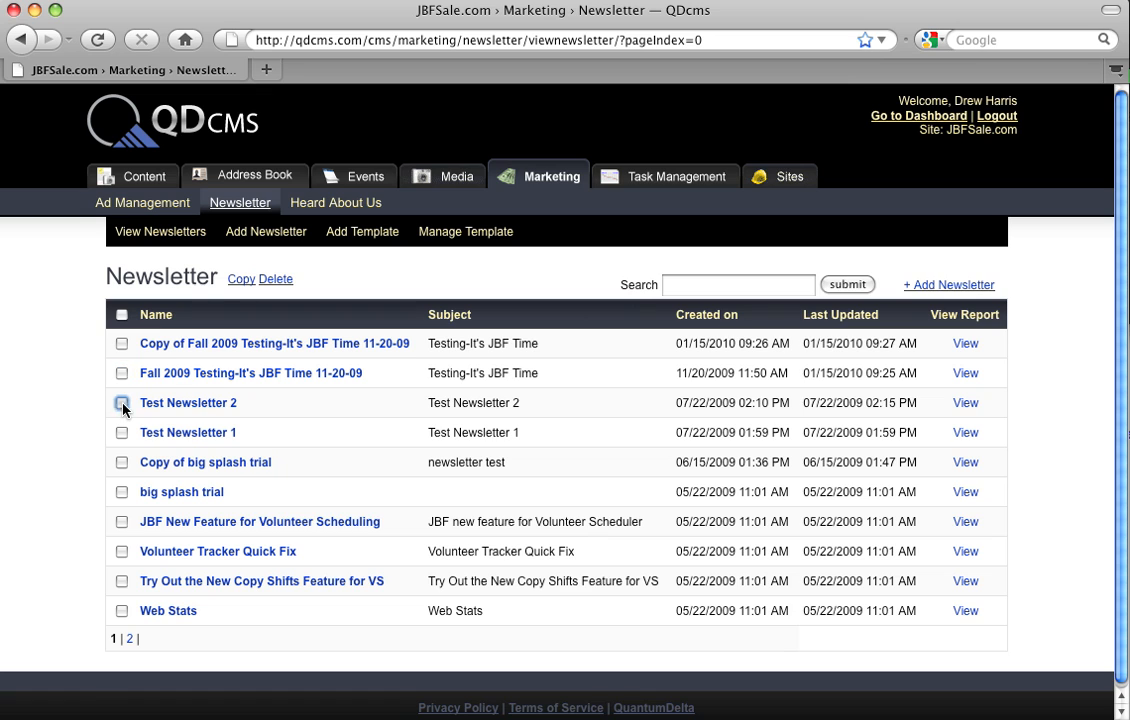
click(242, 281)
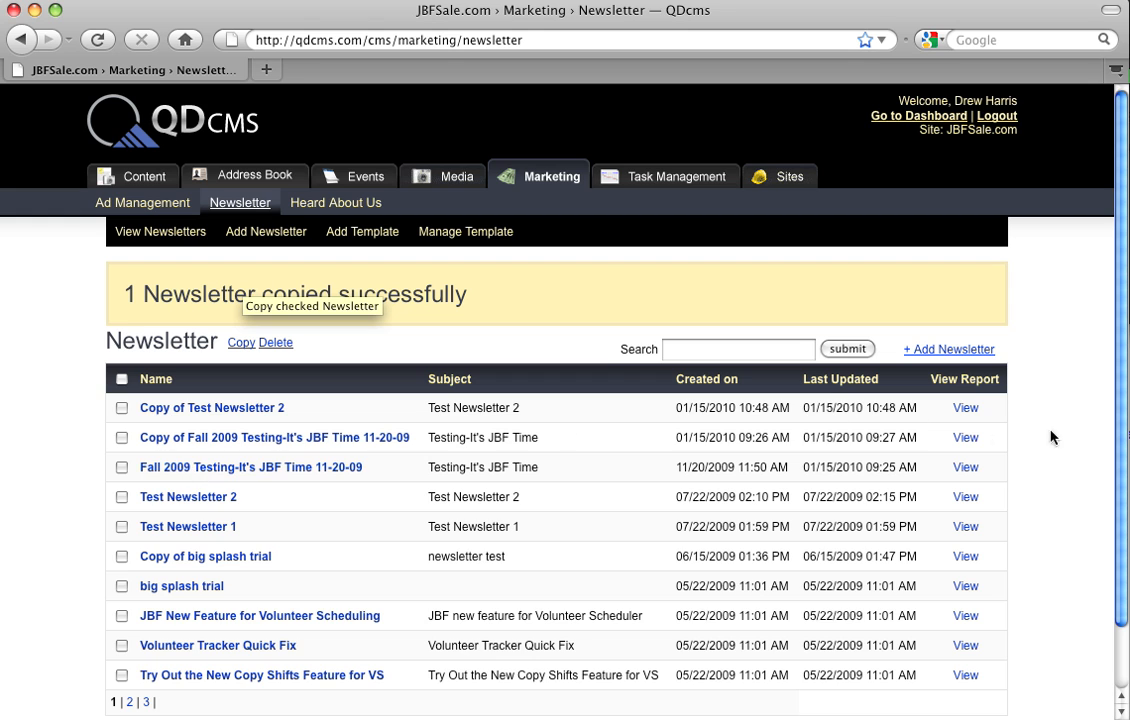
Step: Delete the newsletter named Copy of Test Newsletter 2 from the list
drag(1117, 411, 1122, 437)
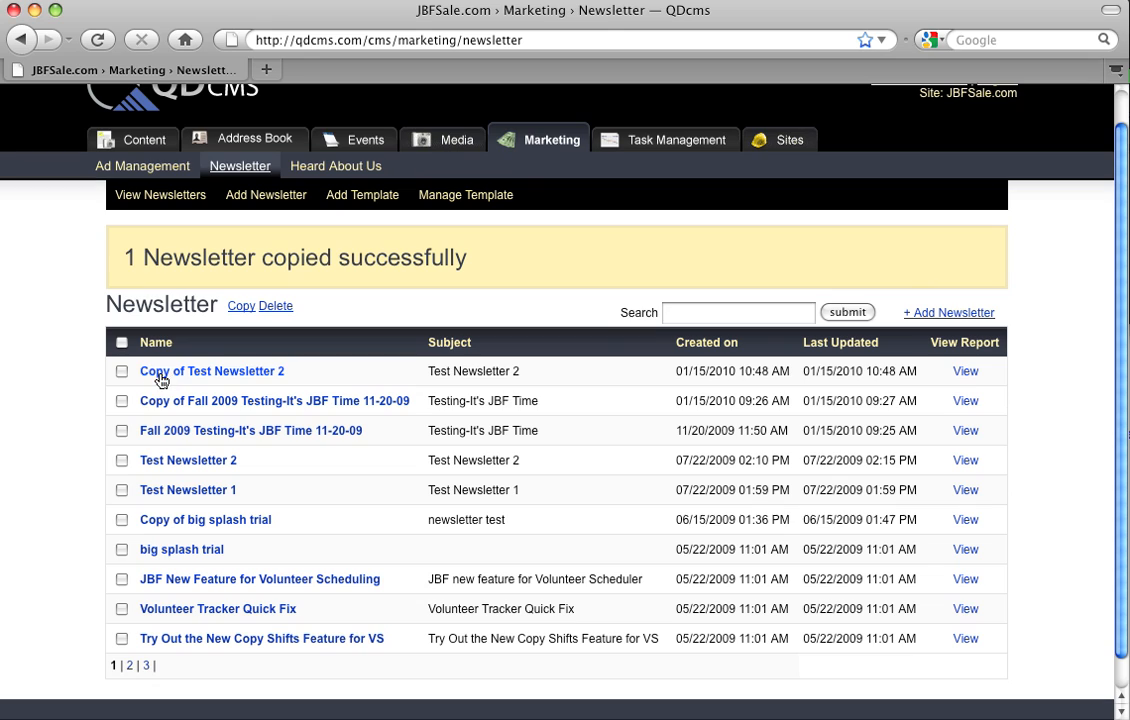
click(122, 372)
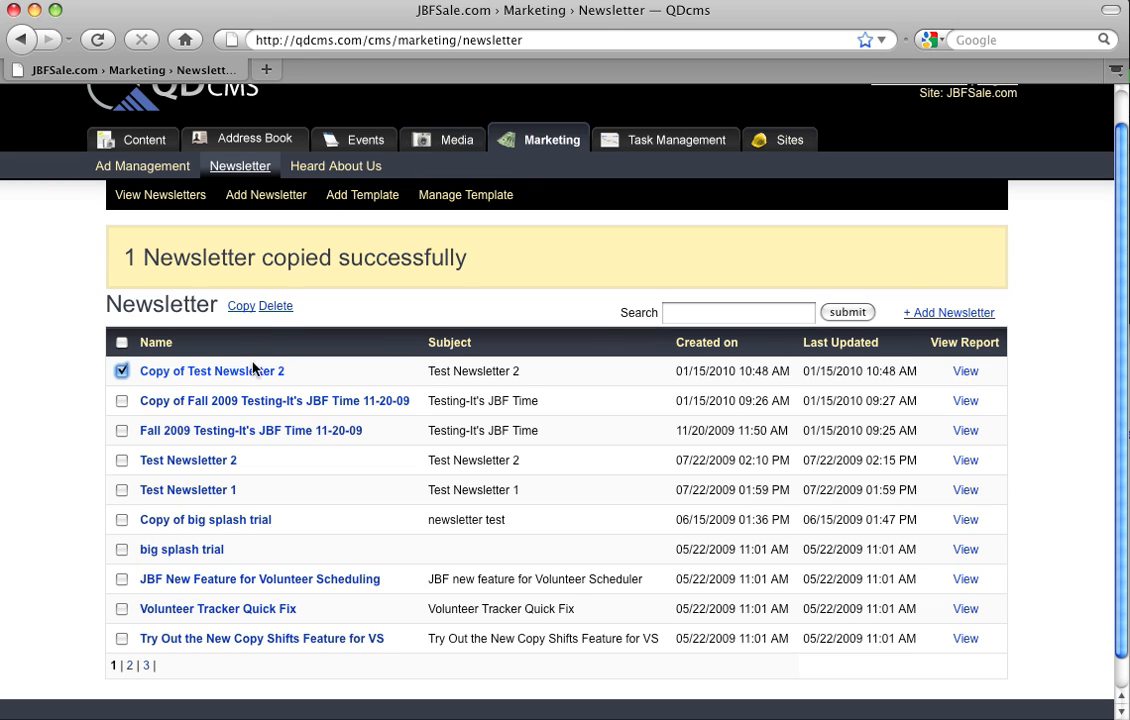
click(276, 317)
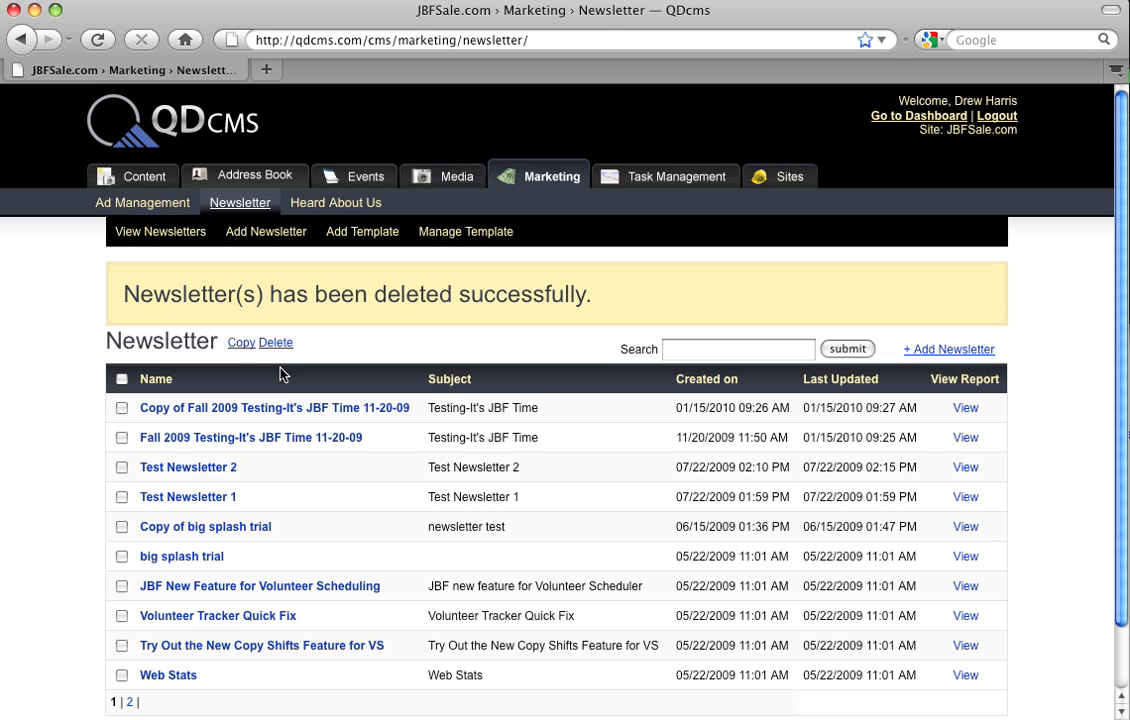
Step: Search the newsletters for "te", and return to the full newsletter list
click(717, 352)
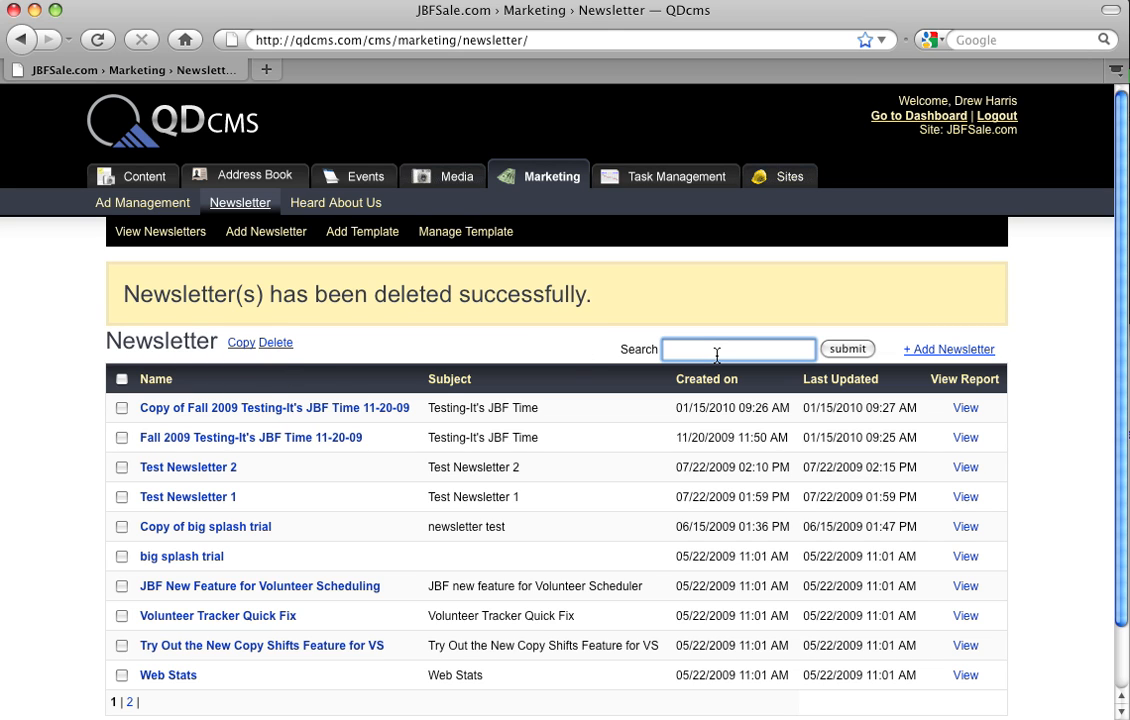
text(test)
click(846, 349)
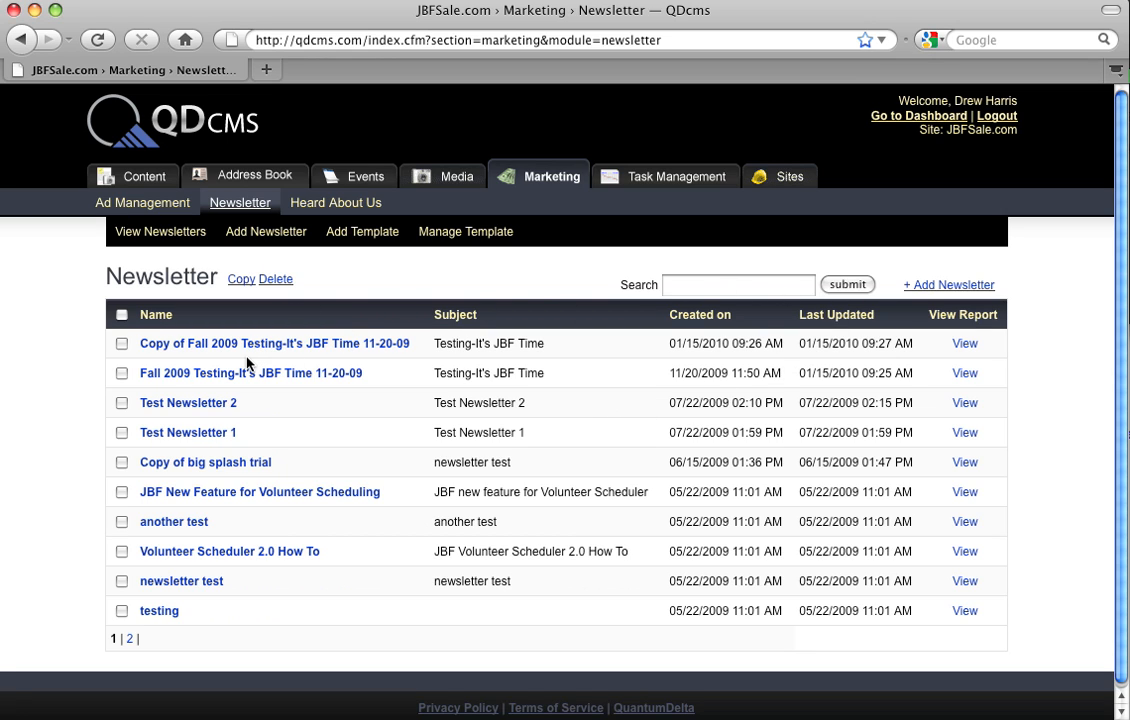
click(190, 232)
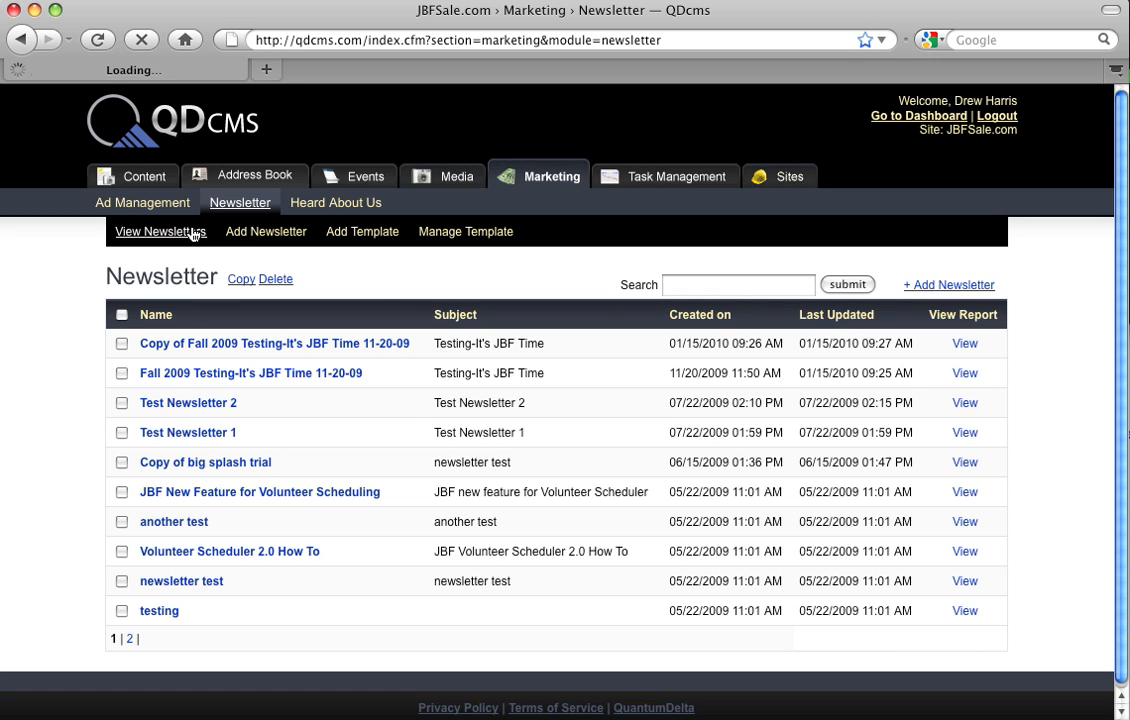
Step: Open the newsletter Fall 2009 Testing-It's JBF Time 11-20-09 and review its content and sending options
click(197, 374)
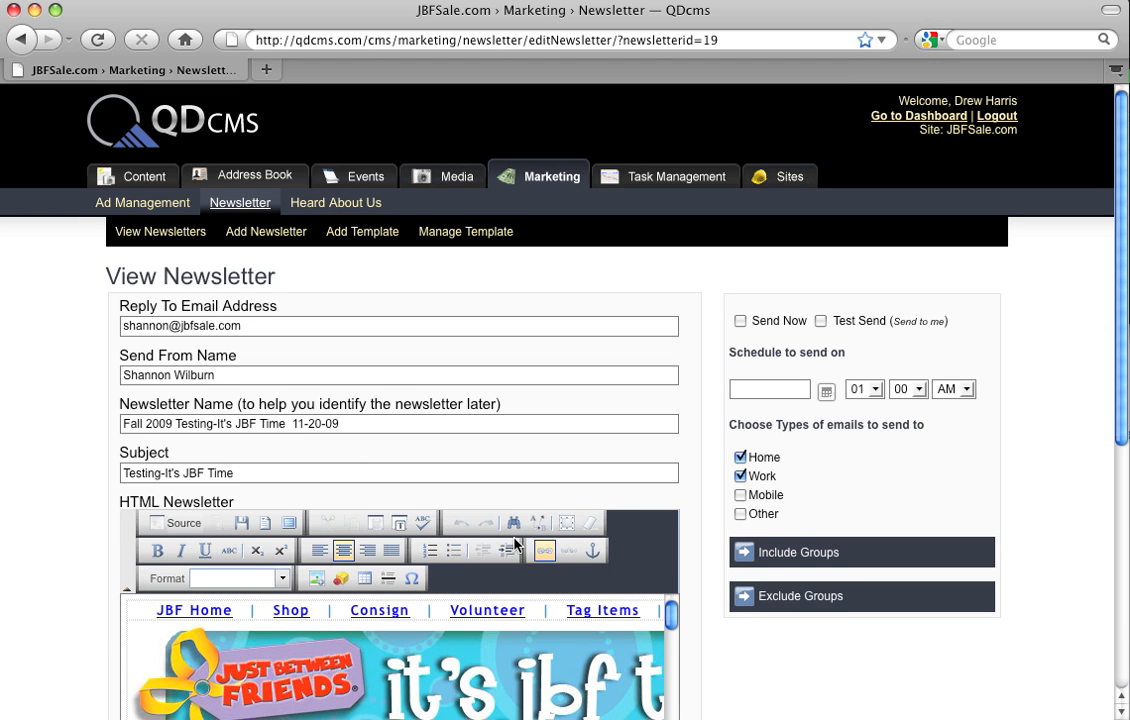
scroll(515, 545, down, 2)
scroll(515, 545, down, 3)
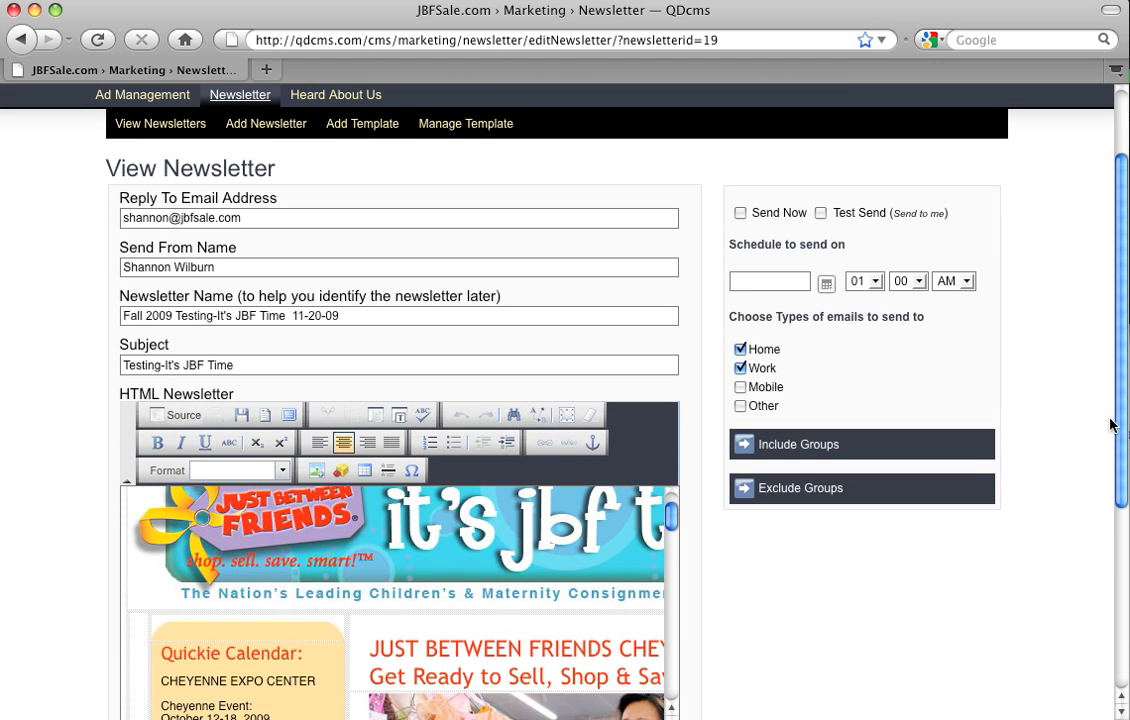
mouse_move(1122, 399)
mouse_down()
mouse_move(1122, 572)
mouse_move(1127, 412)
mouse_up()
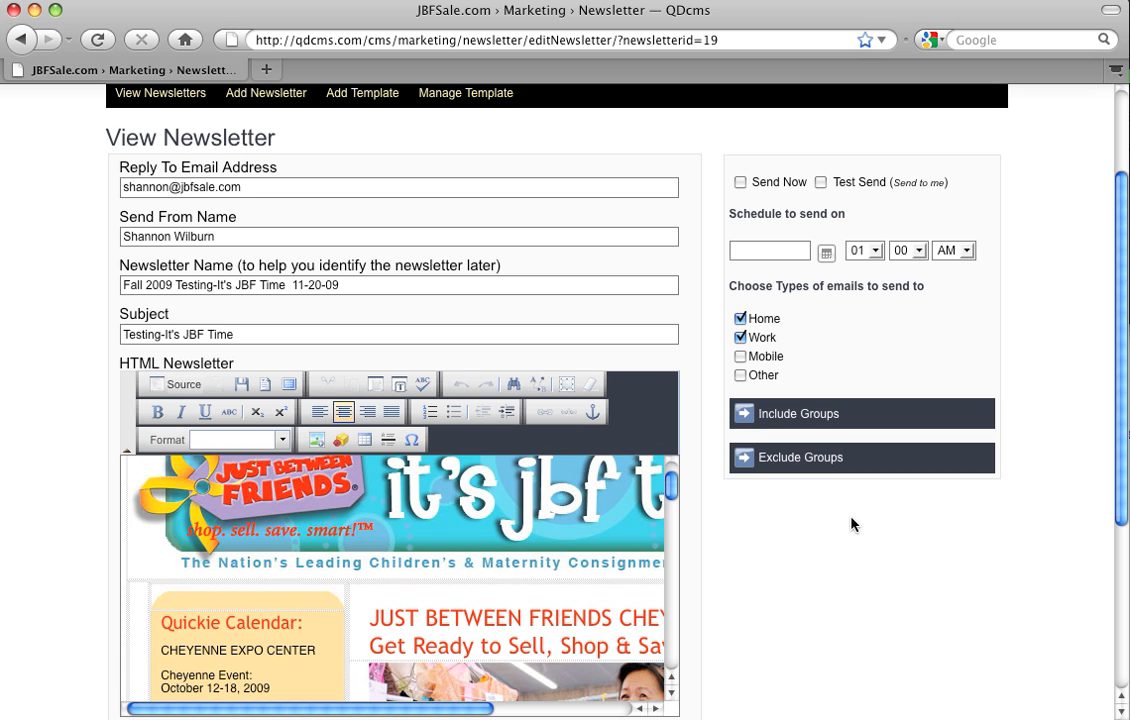
scroll(787, 527, up, 3)
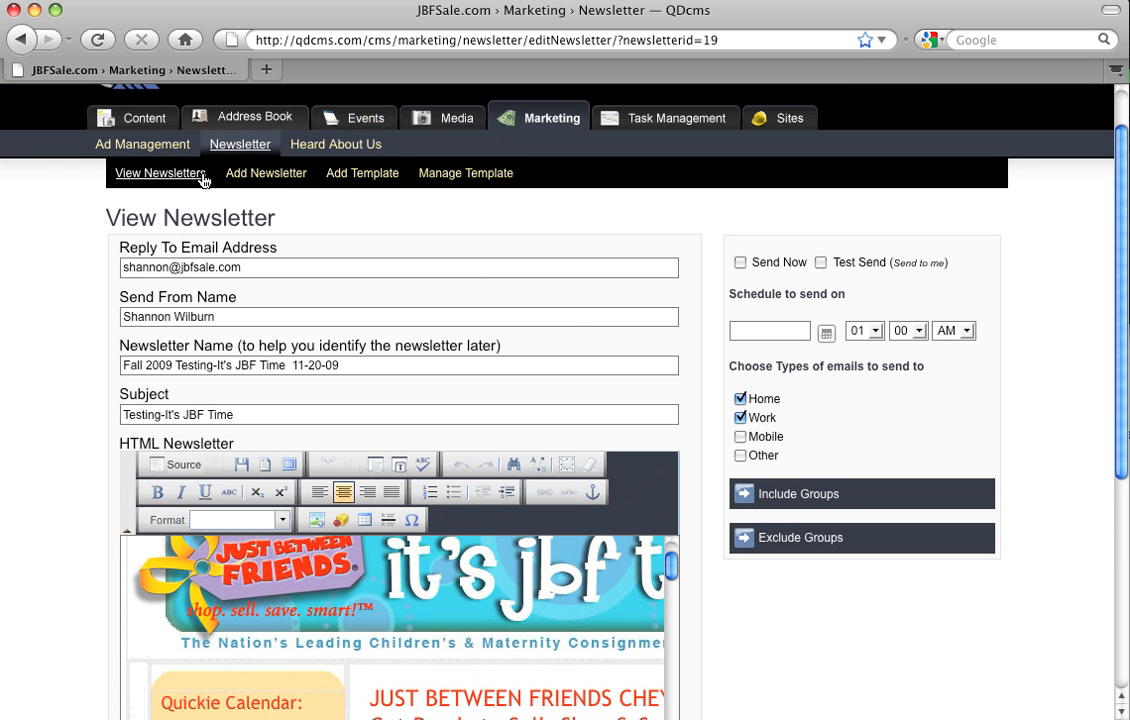
Step: View the report for Fall 2009 Testing-It's JBF Time 11-20-09 and inspect its graph of views per day
click(205, 174)
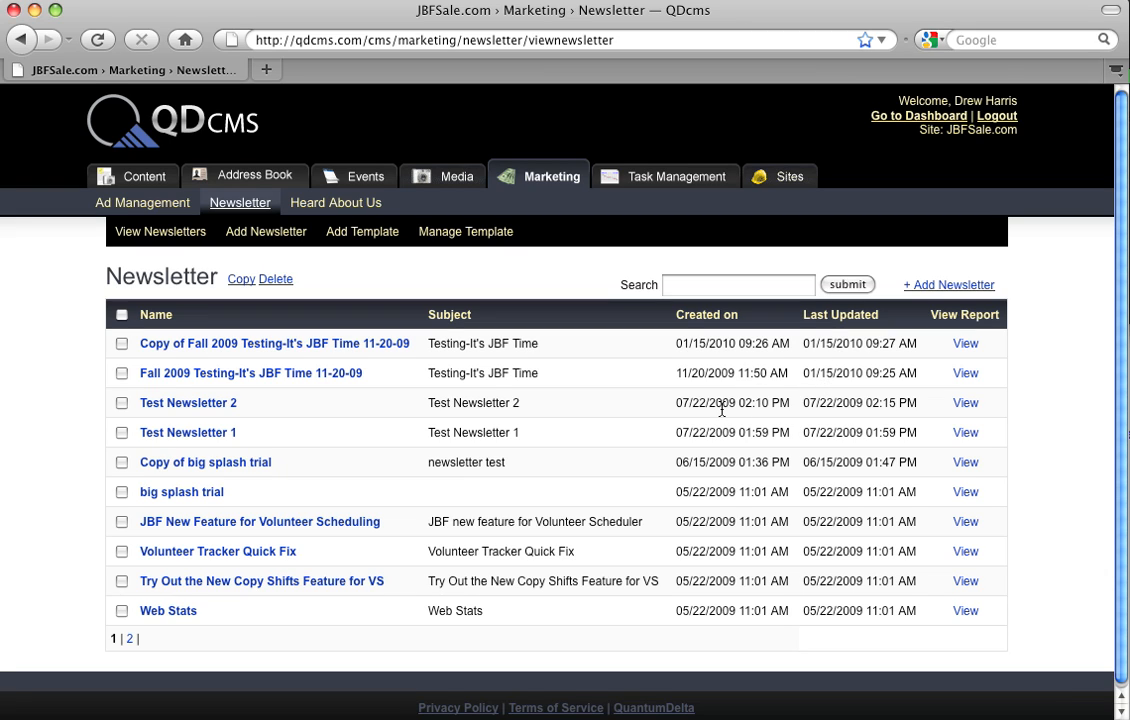
click(966, 374)
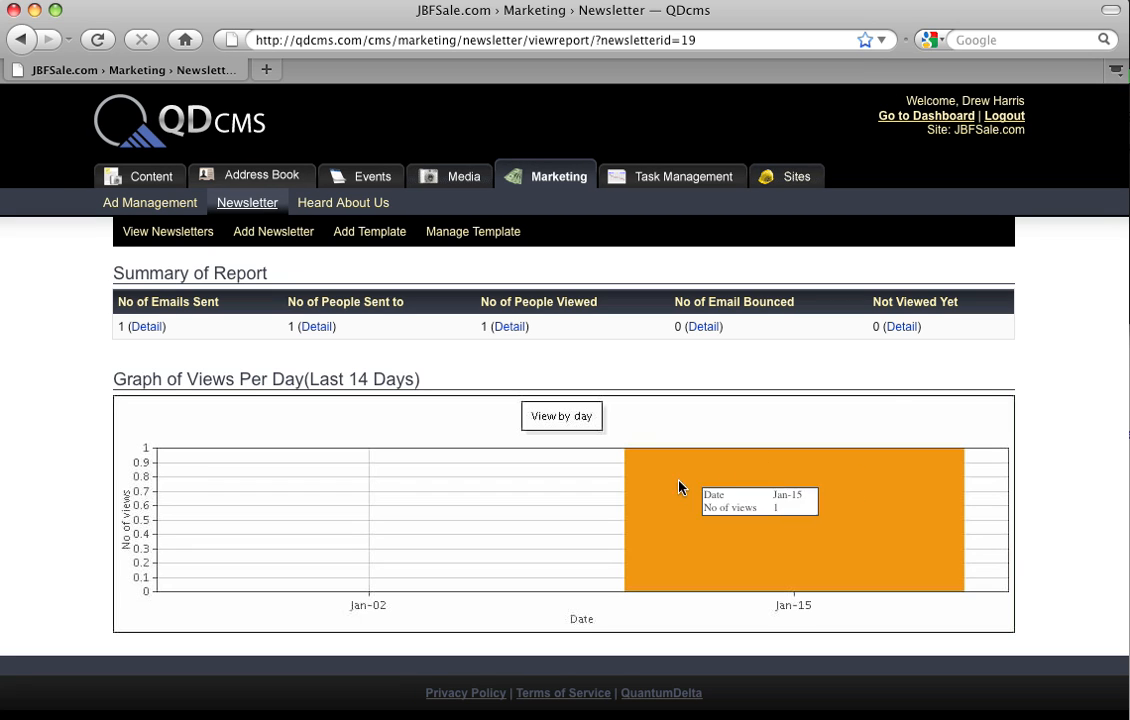
mouse_move(731, 541)
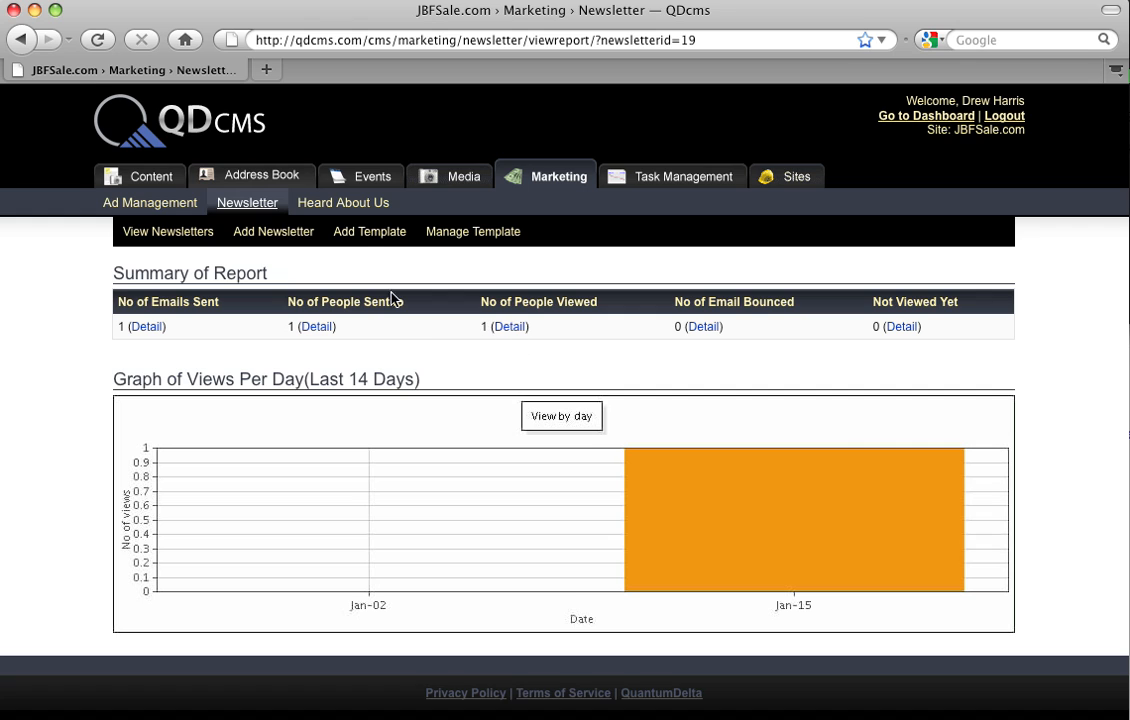
Step: Open Copy of Fall 2009 Testing-It's JBF Time 11-20-09 to check its details, and go back to the newsletter list
click(189, 234)
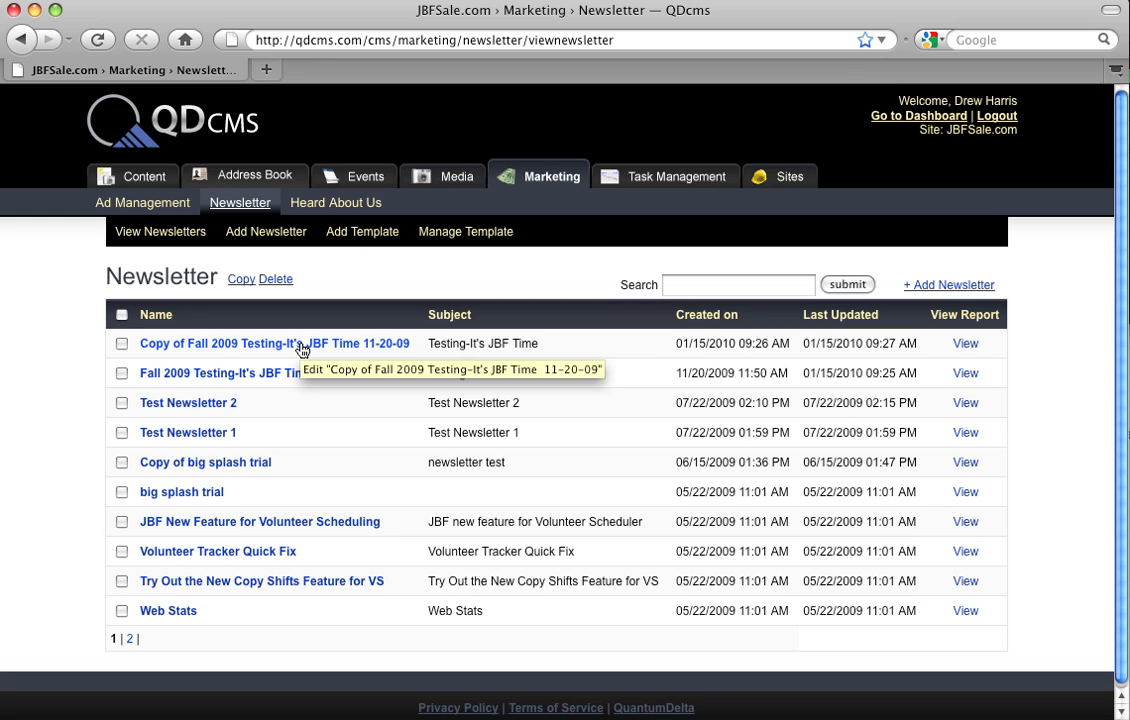
click(301, 346)
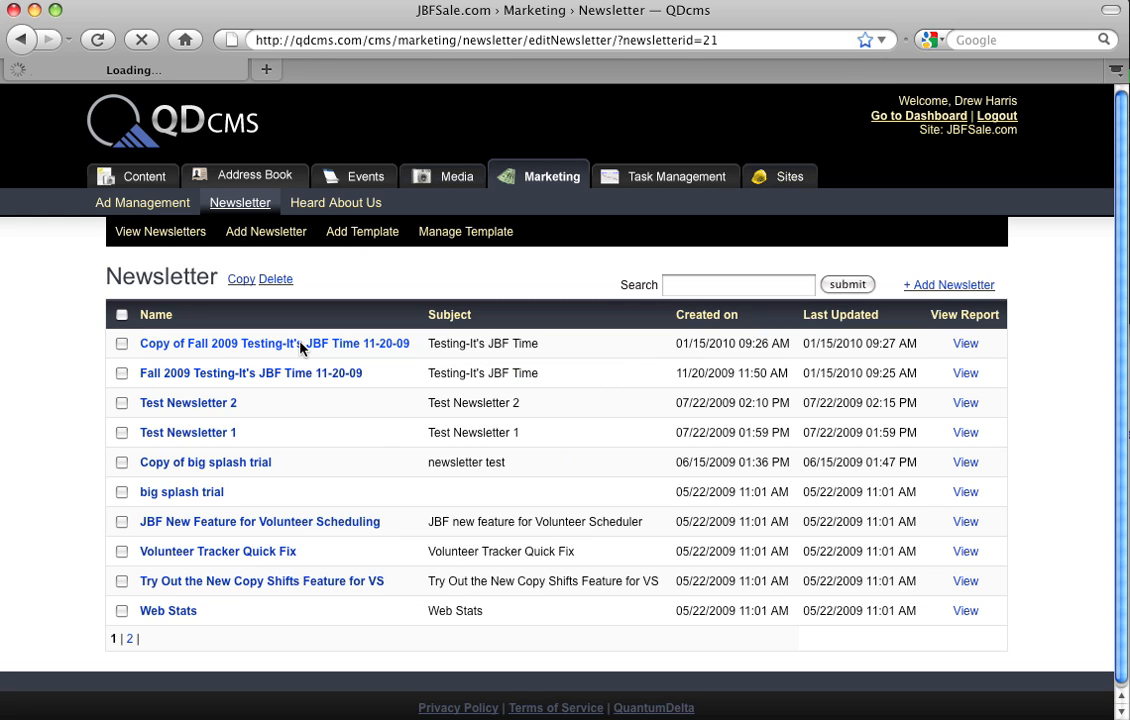
click(22, 40)
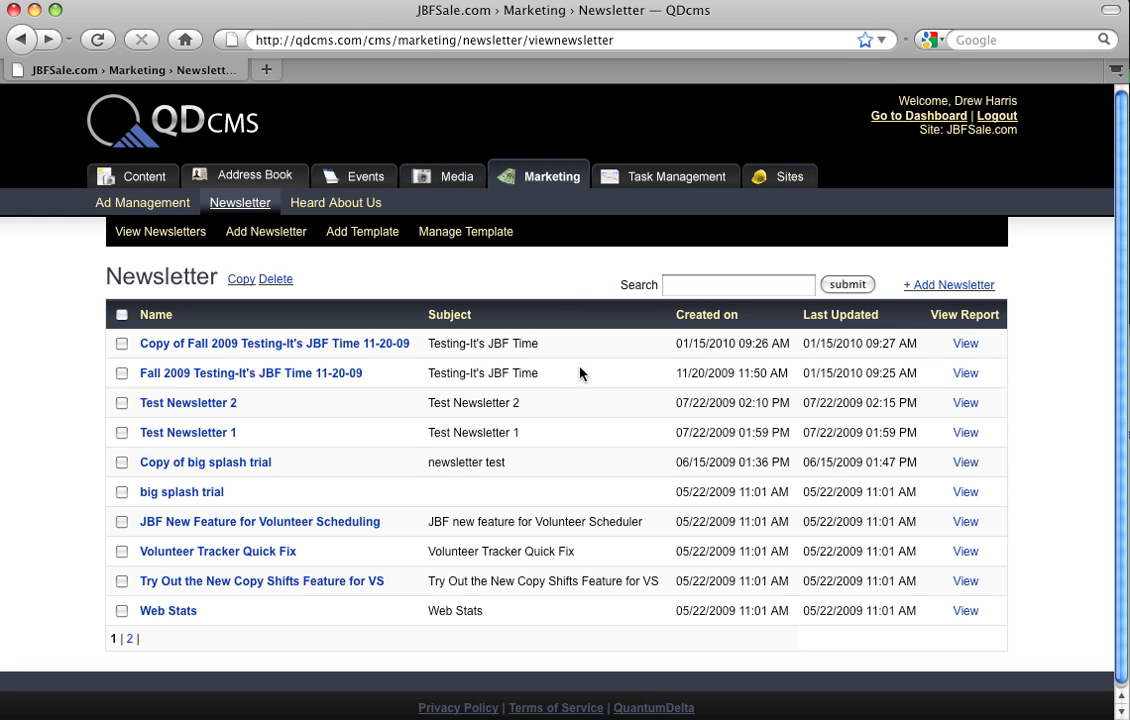
Step: View the reports of Test Newsletter 2 and Copy of Fall 2009 Testing-It's JBF Time, including the copy's people-viewed detail, and return to the list
click(977, 406)
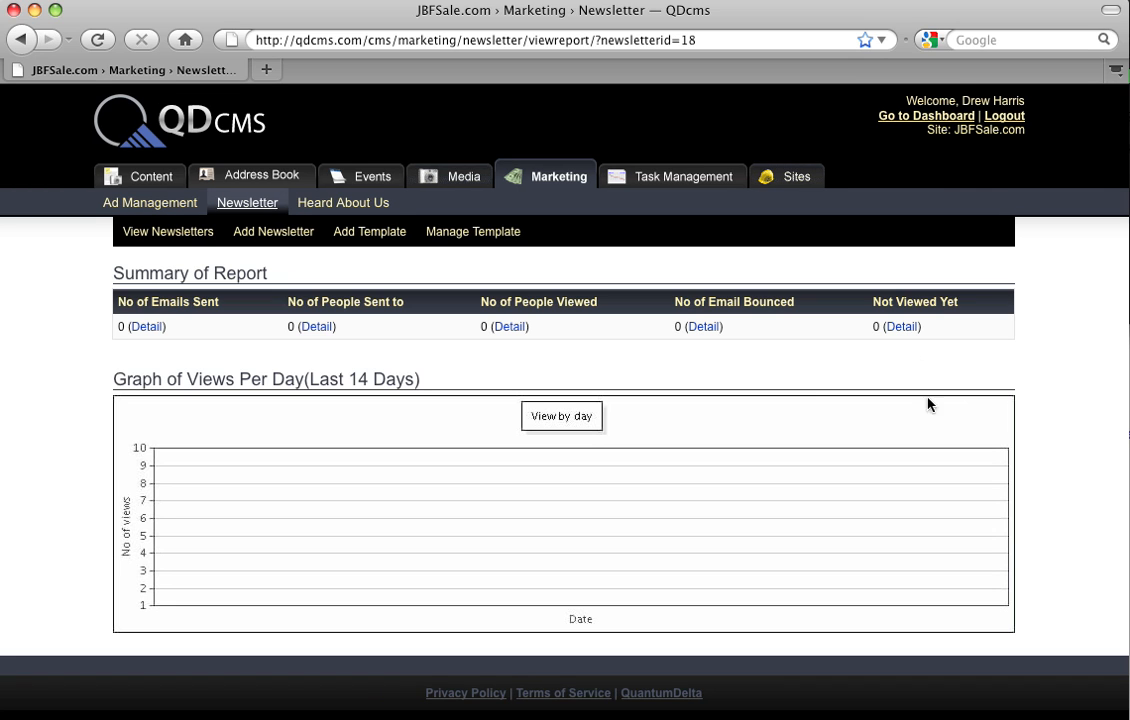
click(21, 38)
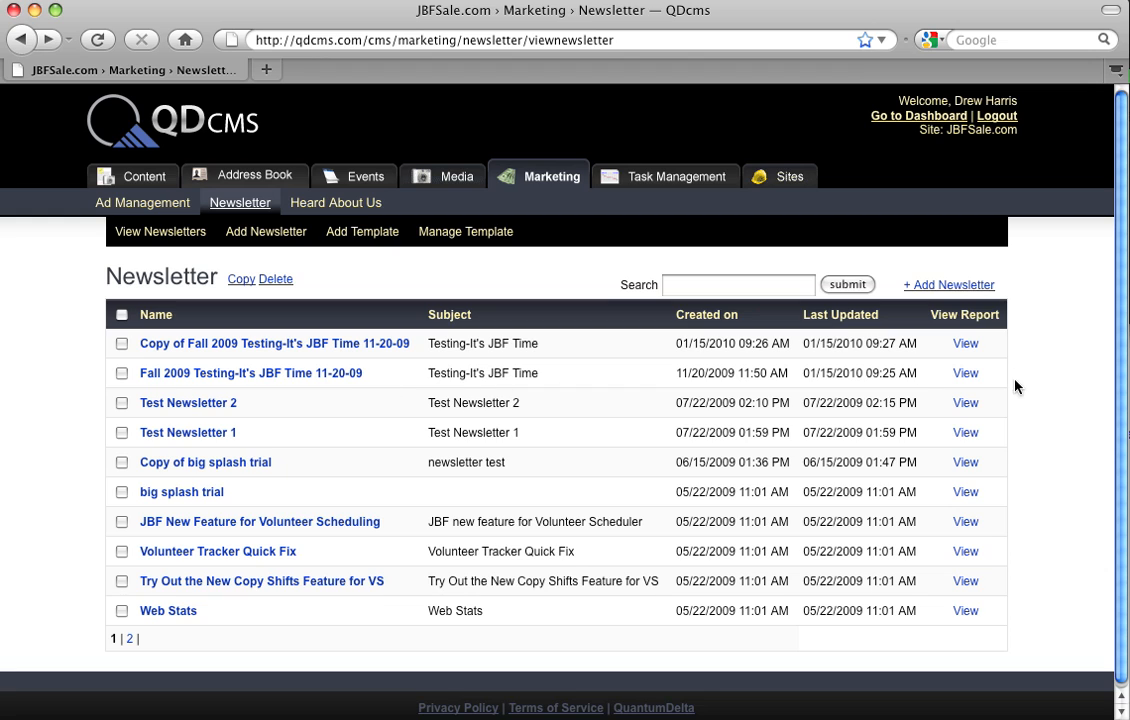
click(968, 345)
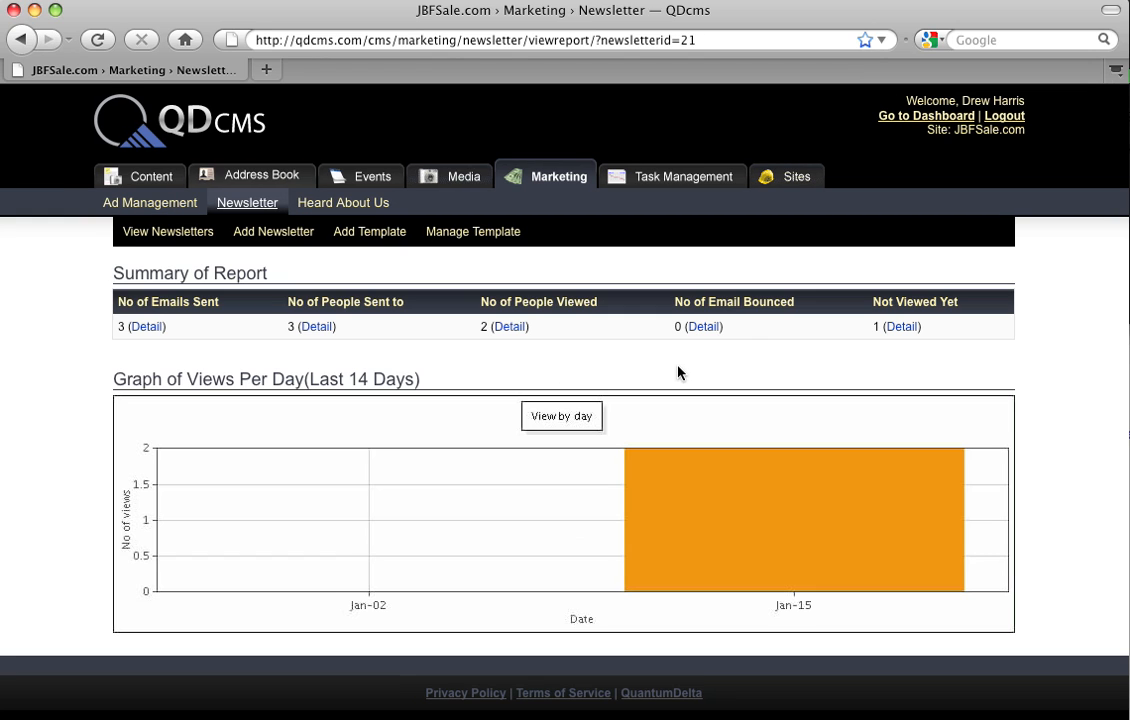
click(506, 327)
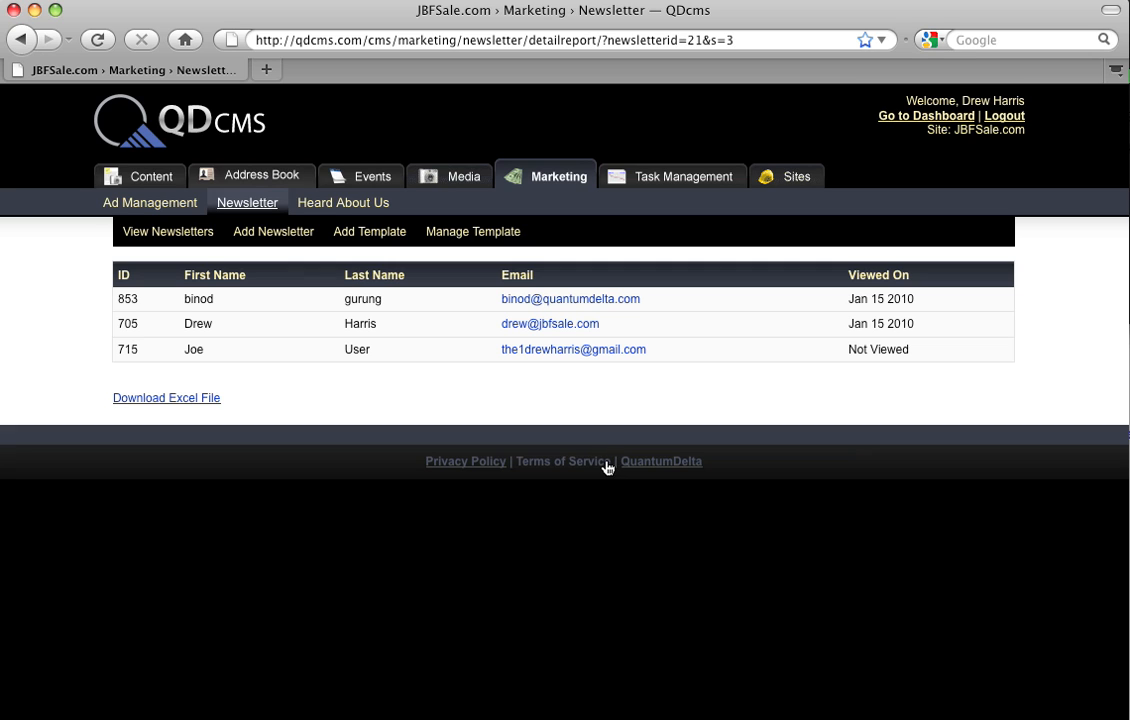
click(156, 234)
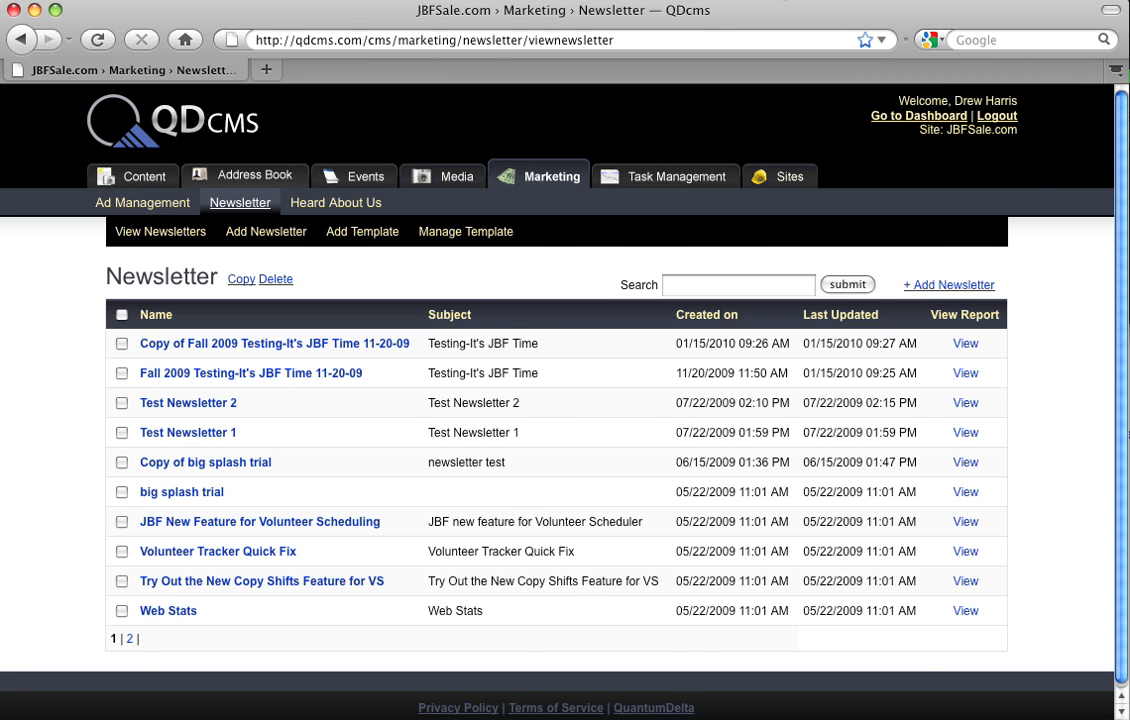
Step: Switch to the mail program and read the received Testing-It's JBF Time email through to its unsubscribe footer
click(783, 1)
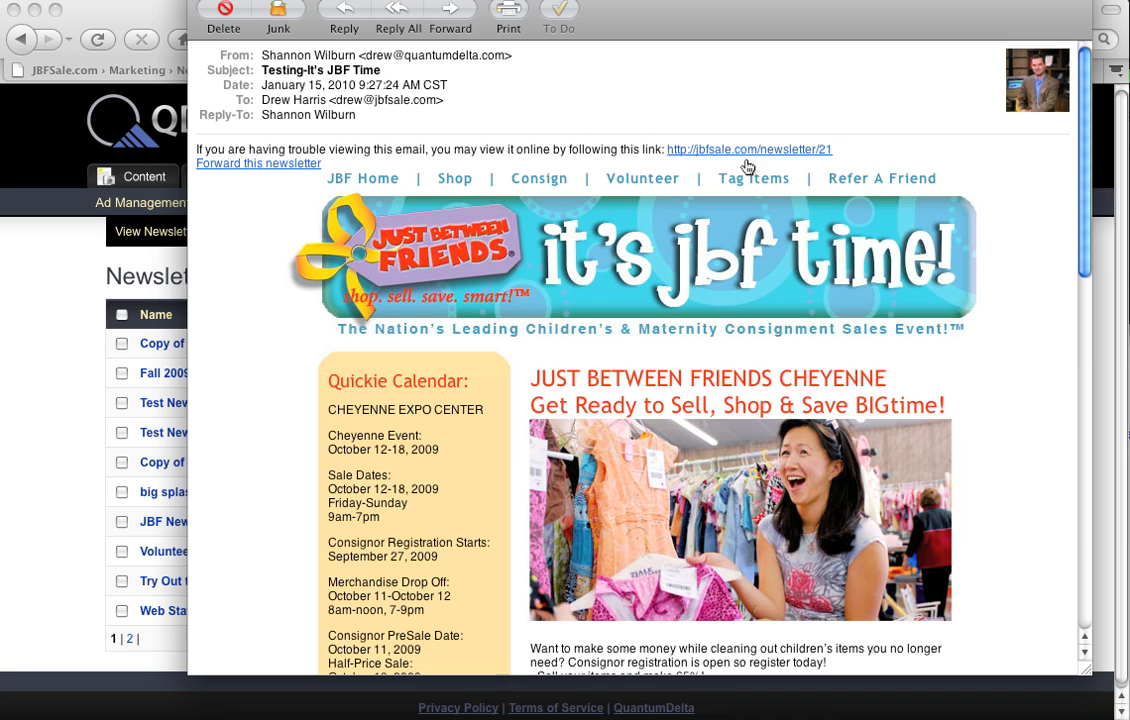
drag(1085, 160, 1087, 522)
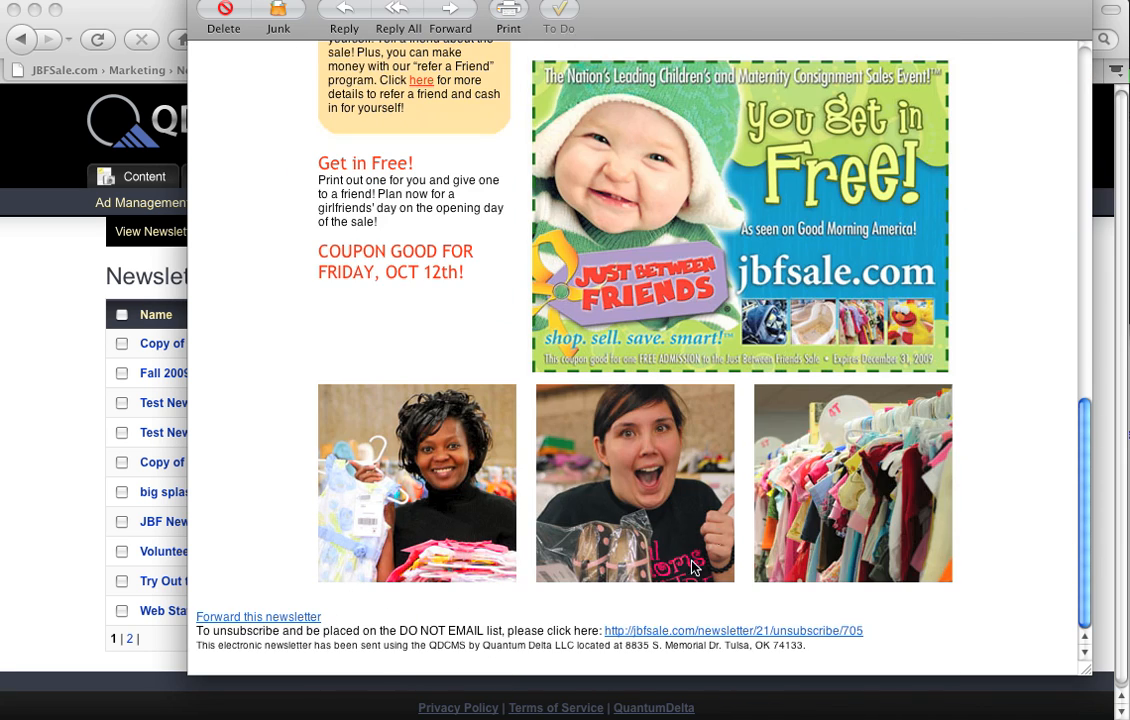